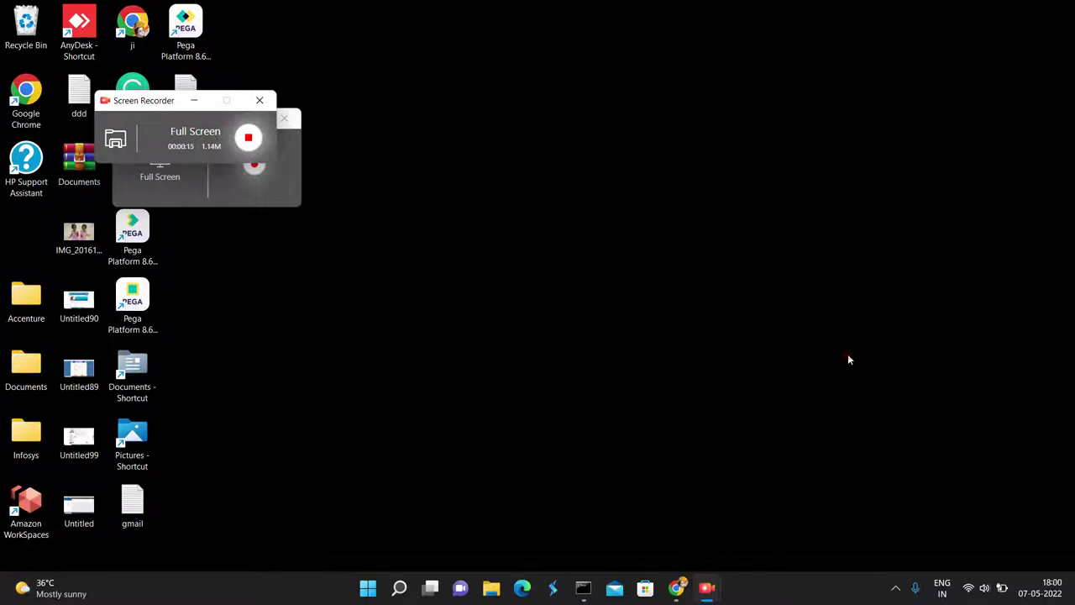
# Bring the Chrome window with Pega Dev Studio's SBIAPPL ruleset record back to the front.
pyautogui.click(676, 588)
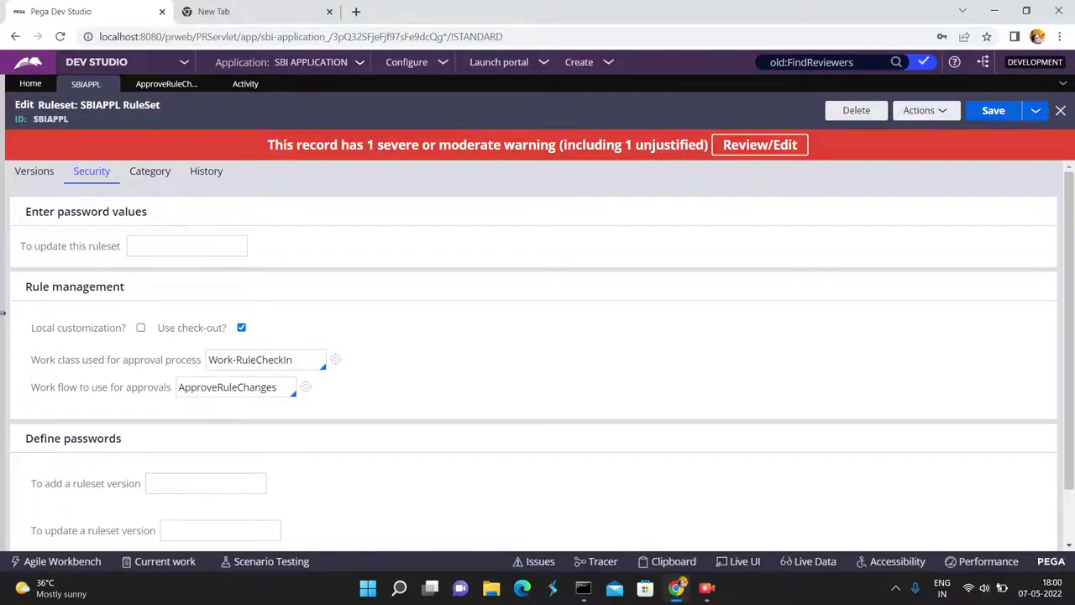
# Open the SBIAPPL application rule from the current operator's profile, under Application Access.
pyautogui.moveTo(2, 319)
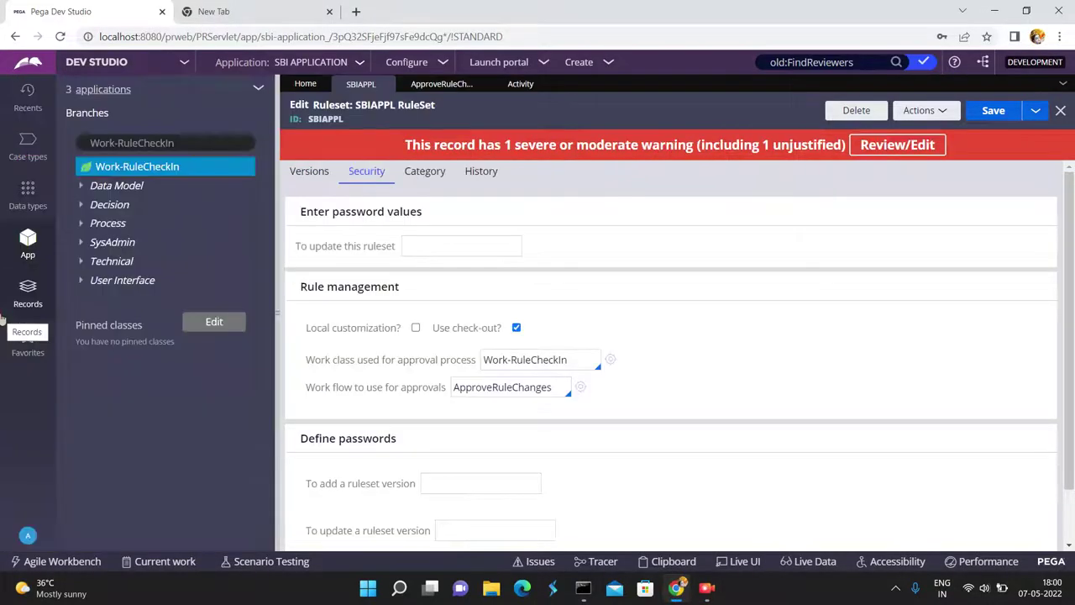
pyautogui.click(28, 538)
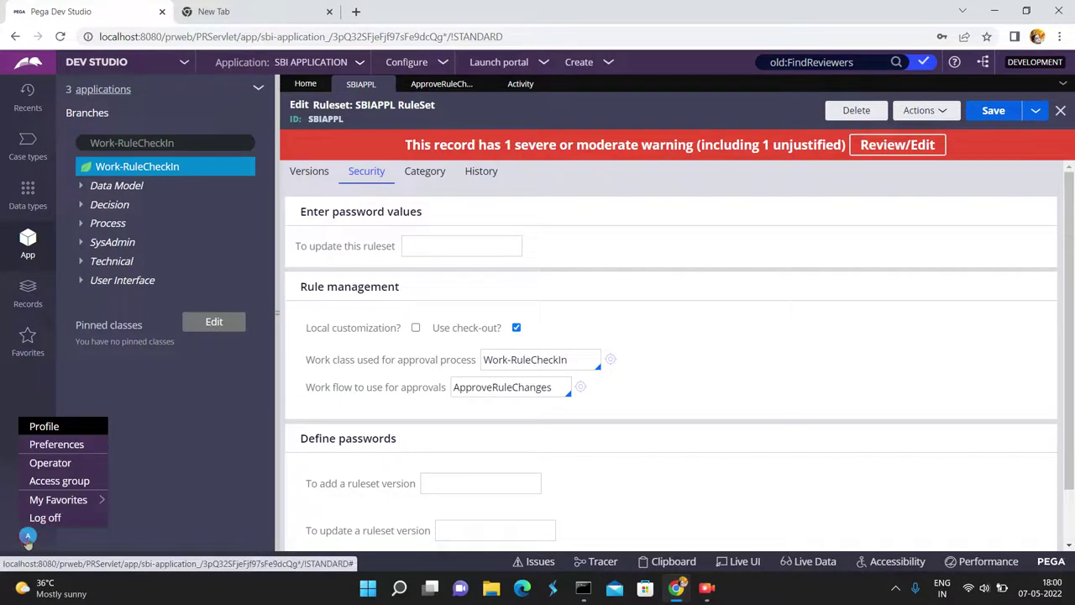
pyautogui.click(48, 464)
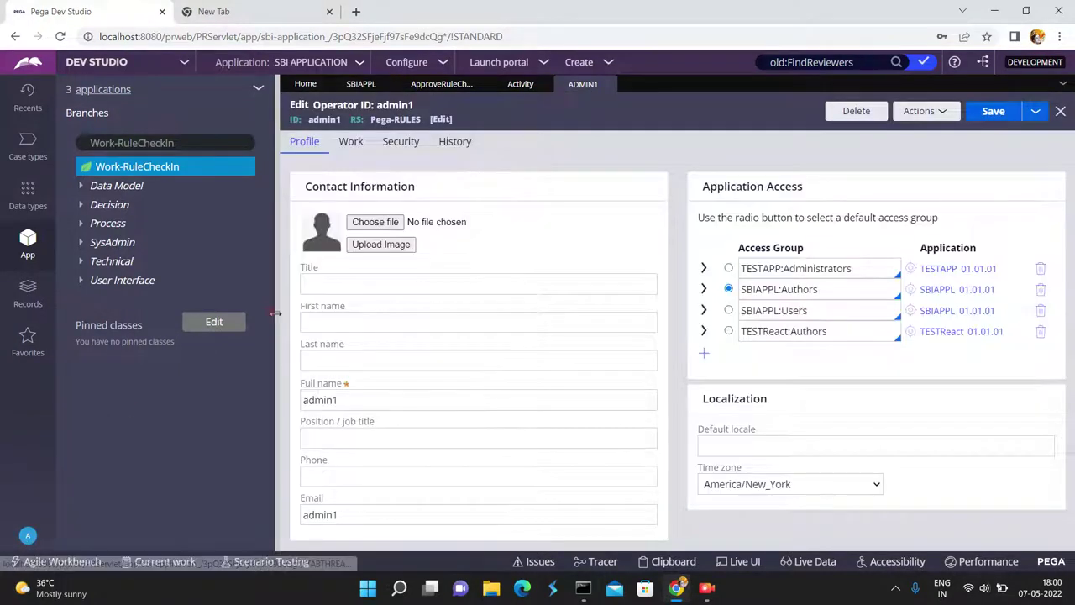
pyautogui.click(276, 313)
pyautogui.click(876, 290)
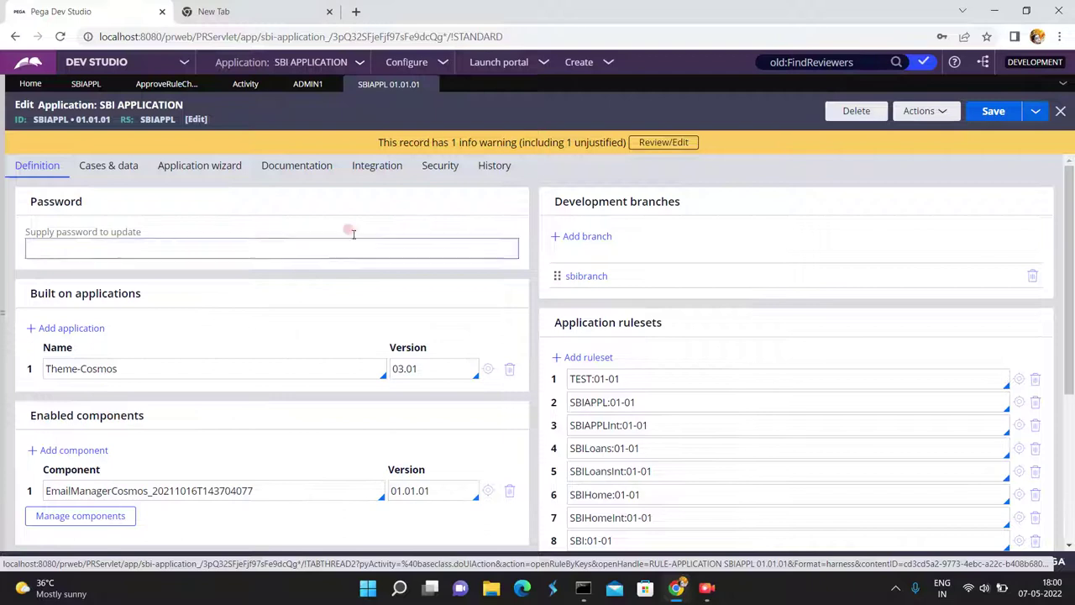
# Clear 'Require password to update application' on the Security tab and attempt to save.
pyautogui.click(441, 166)
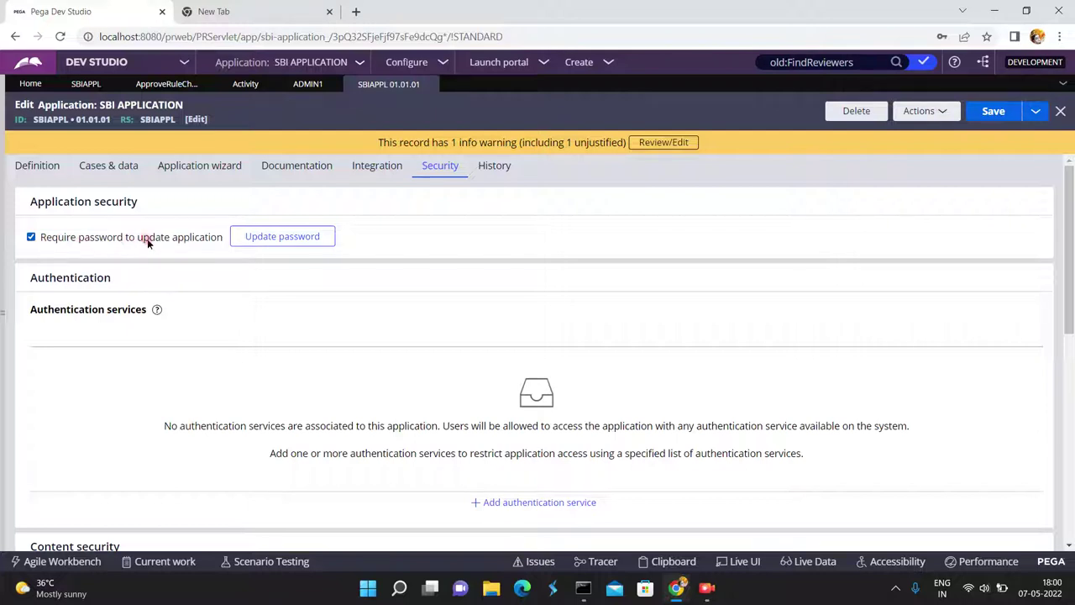
pyautogui.click(31, 238)
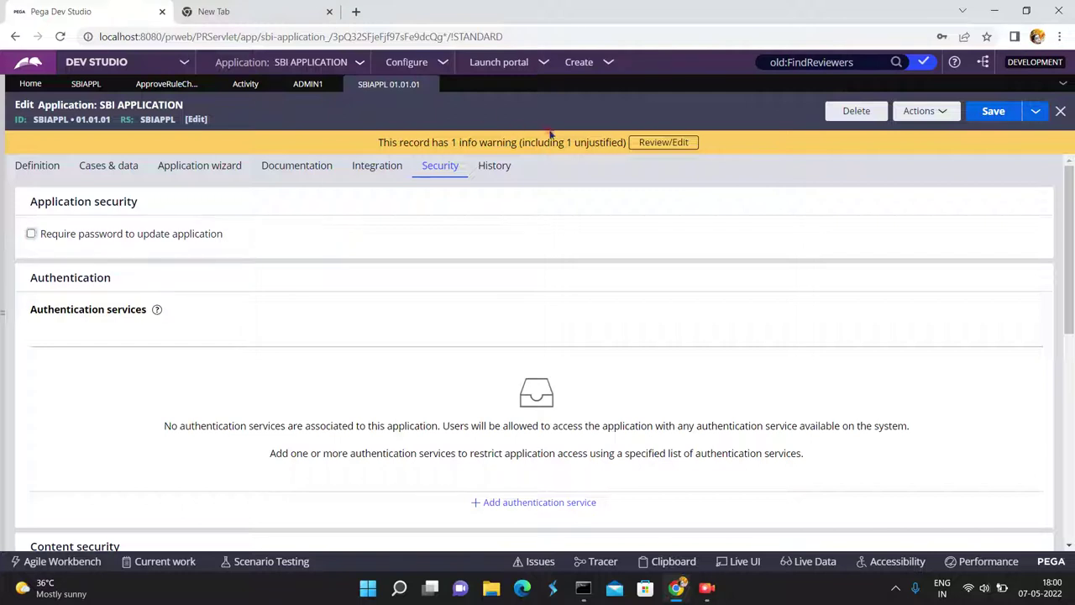
pyautogui.click(1005, 112)
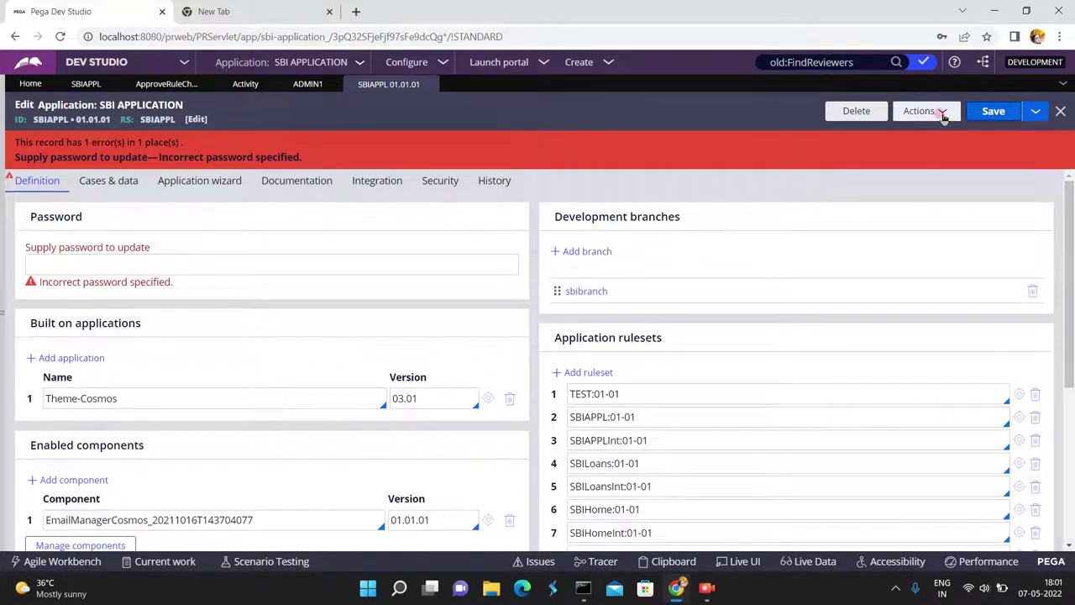
# Enter the application's update password in 'Supply password to update' and save SBI APPLICATION.
pyautogui.click(181, 264)
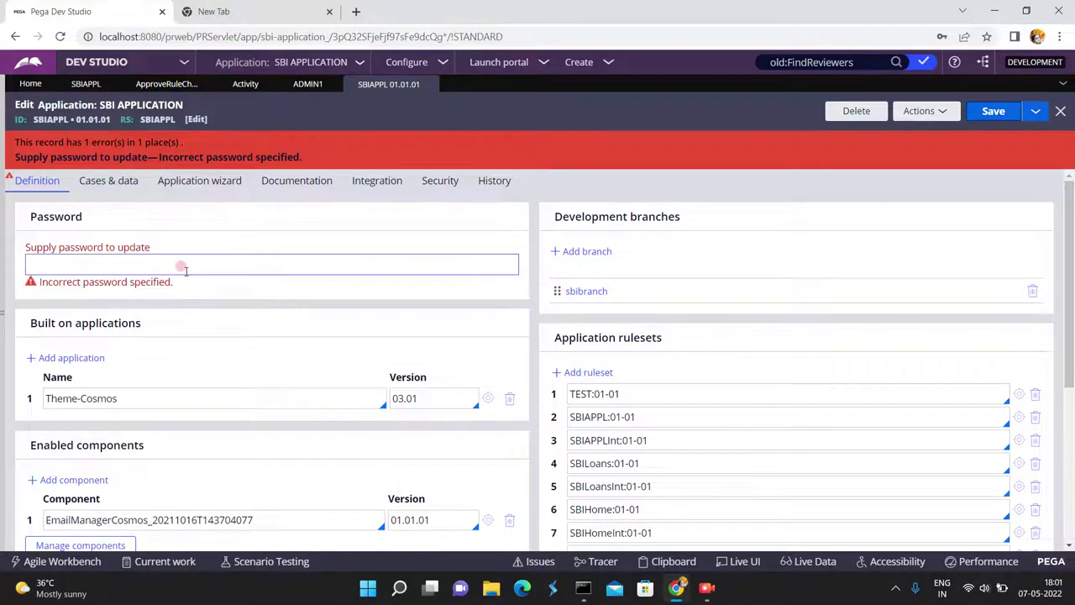
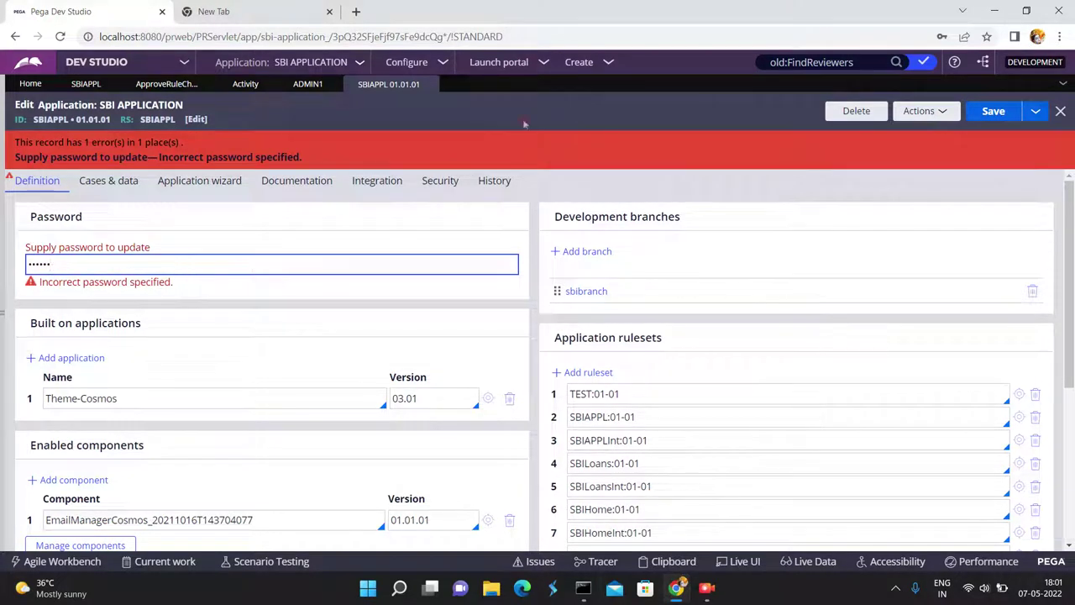
pyautogui.click(991, 112)
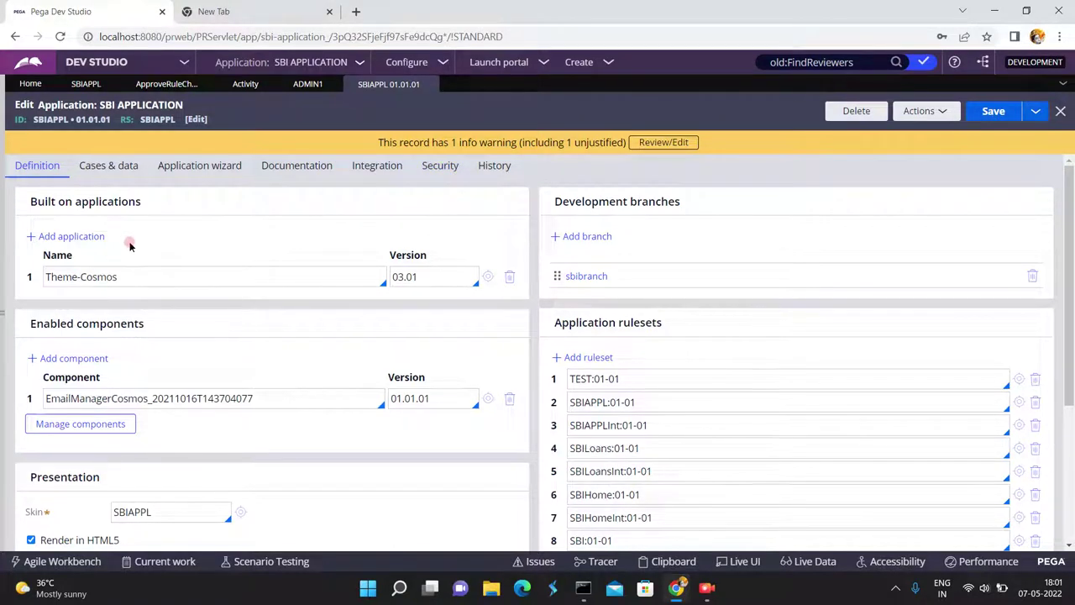
# View the Security tab to confirm updates no longer require a password.
pyautogui.click(440, 168)
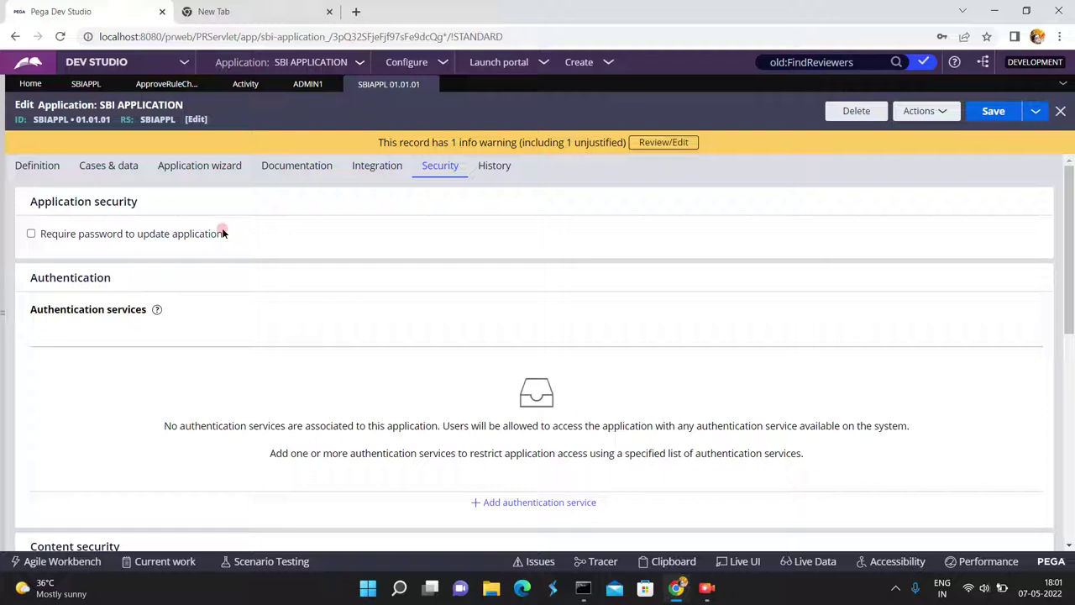
# On the Definition tab, change the SBIAPPL ruleset entry to SBIAPPL:01-01-04.
pyautogui.click(37, 166)
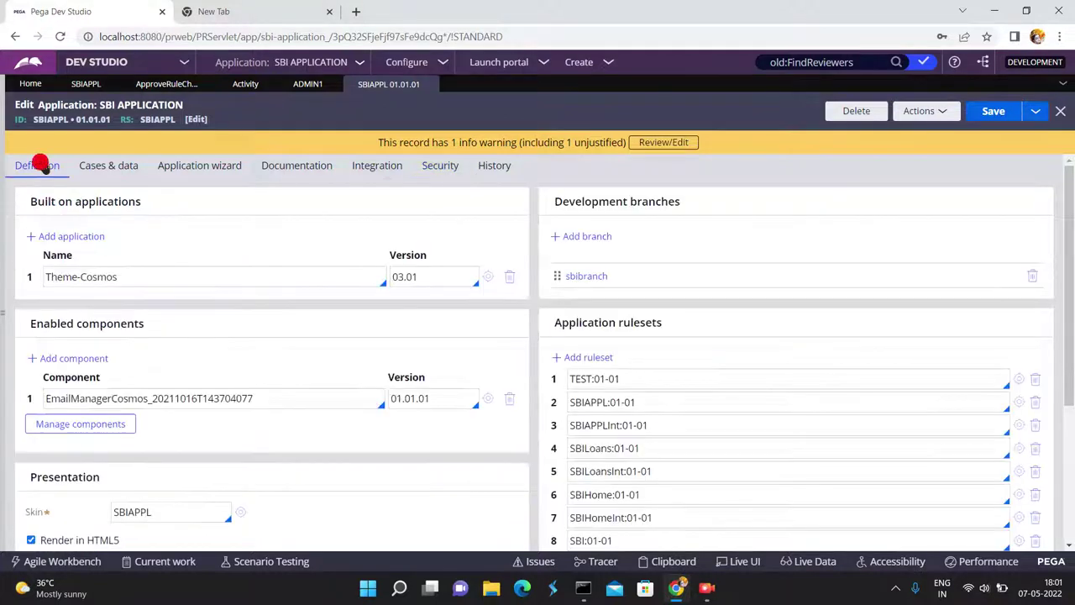
pyautogui.click(651, 415)
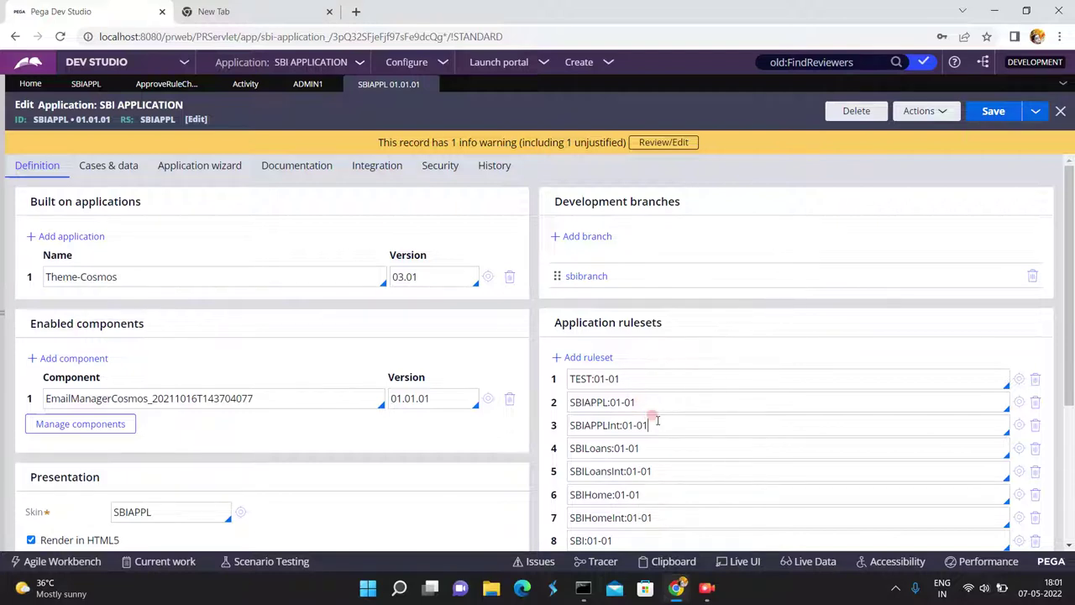
pyautogui.write('-03')
pyautogui.press('BackSpace')
pyautogui.write('4')
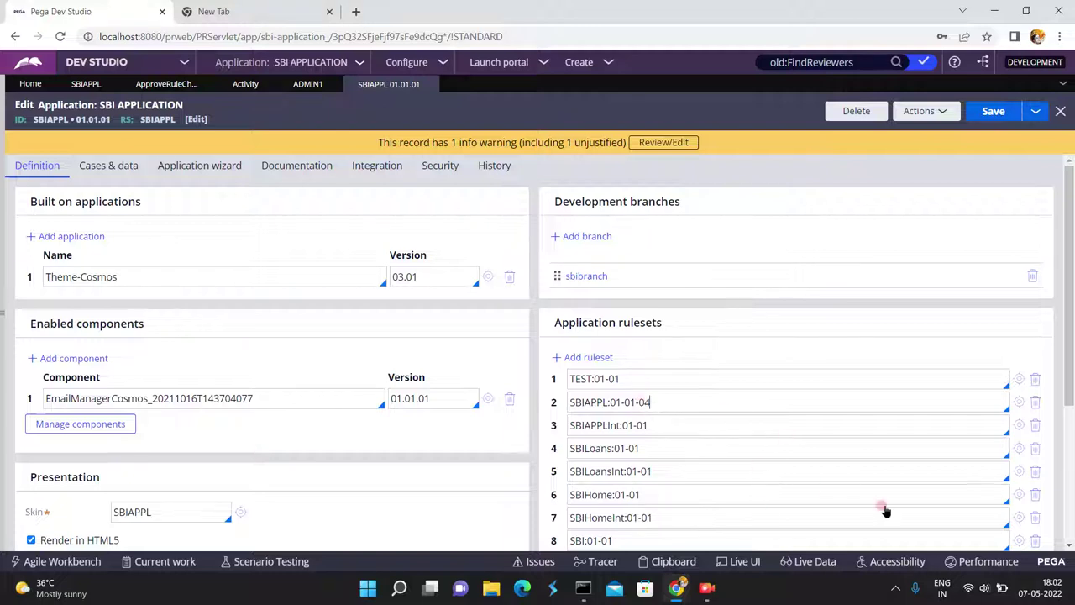
pyautogui.click(1070, 465)
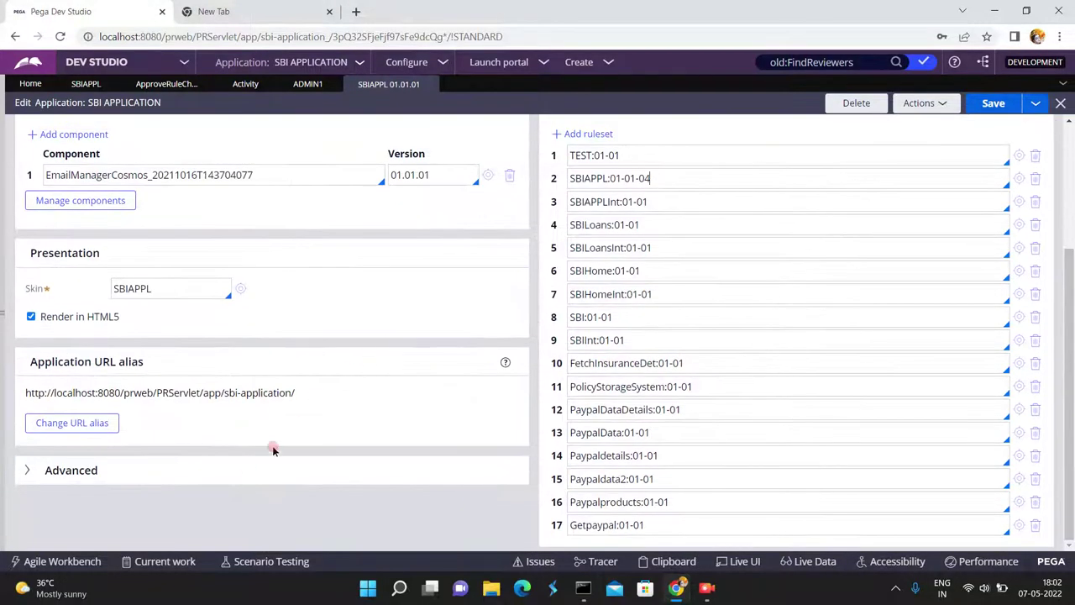
pyautogui.click(27, 473)
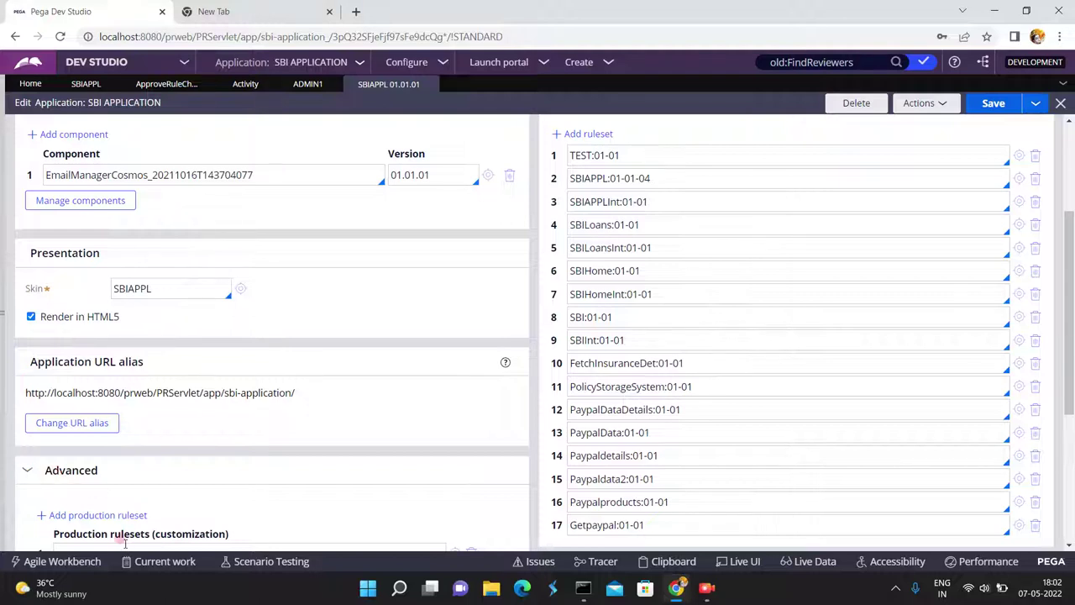
pyautogui.click(1070, 160)
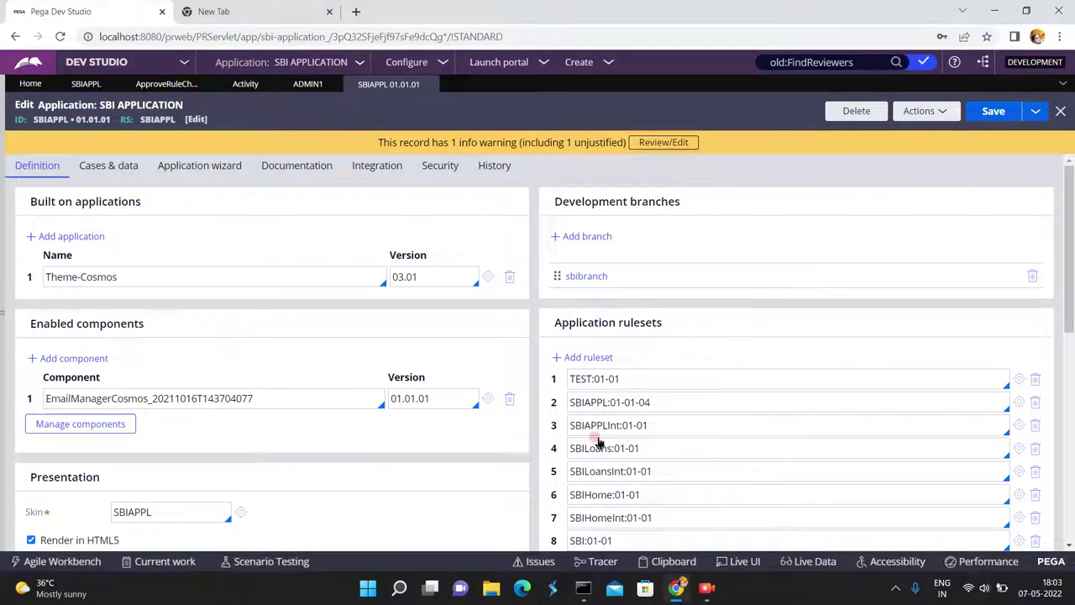
# Select the SBILoans:01-01 ruleset entry, then move to the application's Security tab.
pyautogui.doubleClick(638, 445)
pyautogui.tripleClick(638, 446)
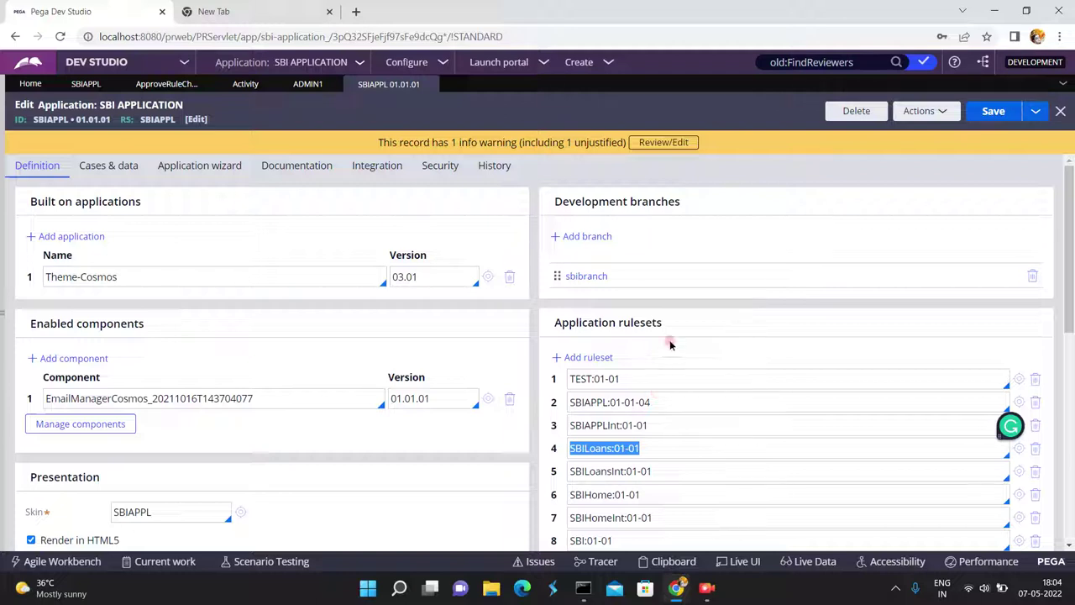
pyautogui.click(445, 168)
# Turn on 'Require password to update application', set and confirm a new update password, and save.
pyautogui.click(31, 235)
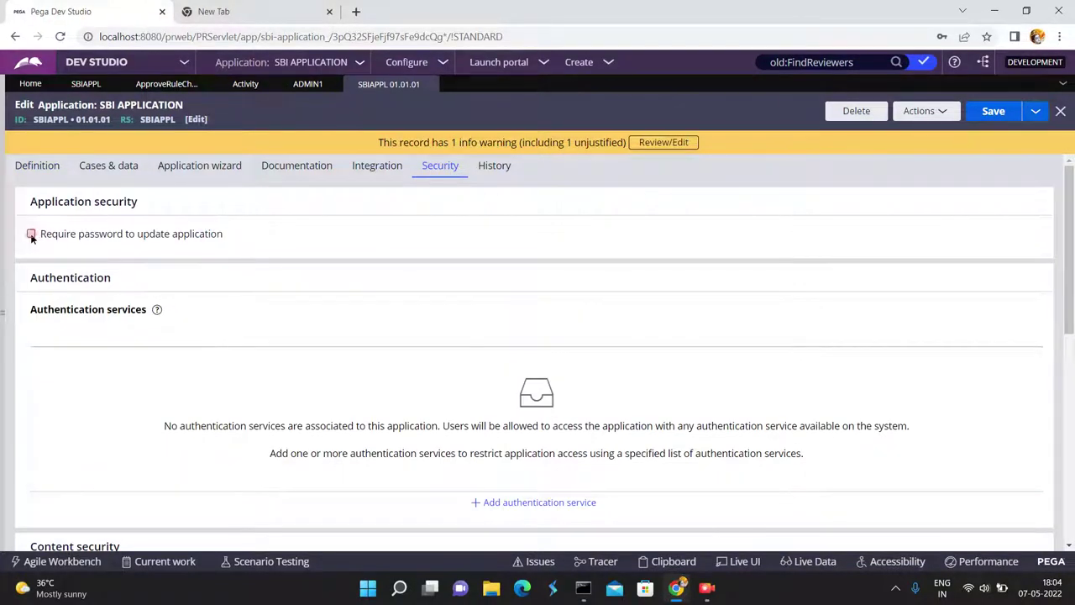
pyautogui.click(249, 236)
pyautogui.click(371, 300)
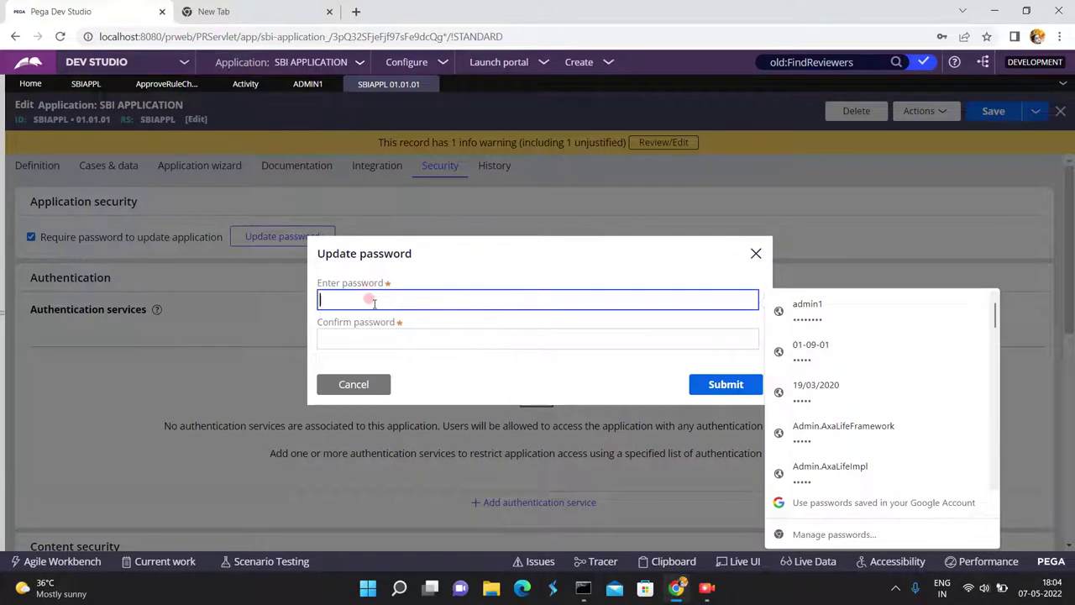
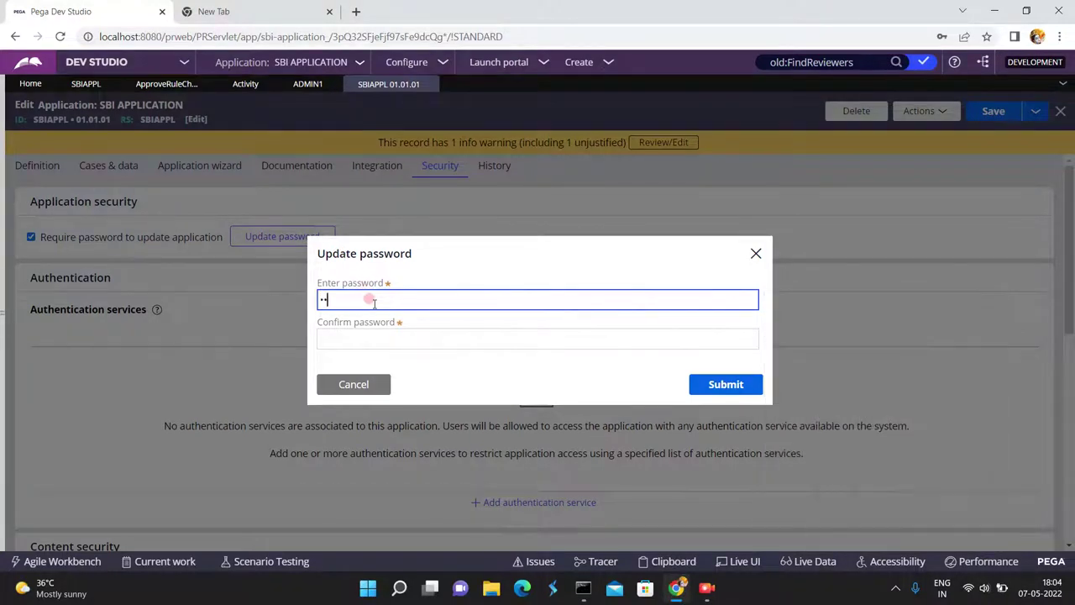
pyautogui.press('Tab')
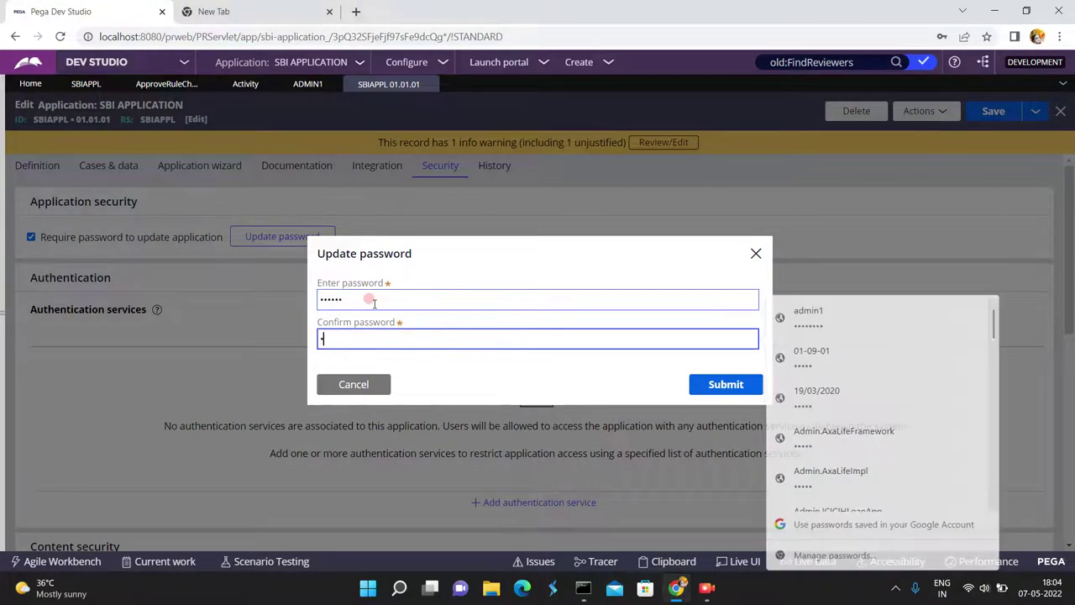
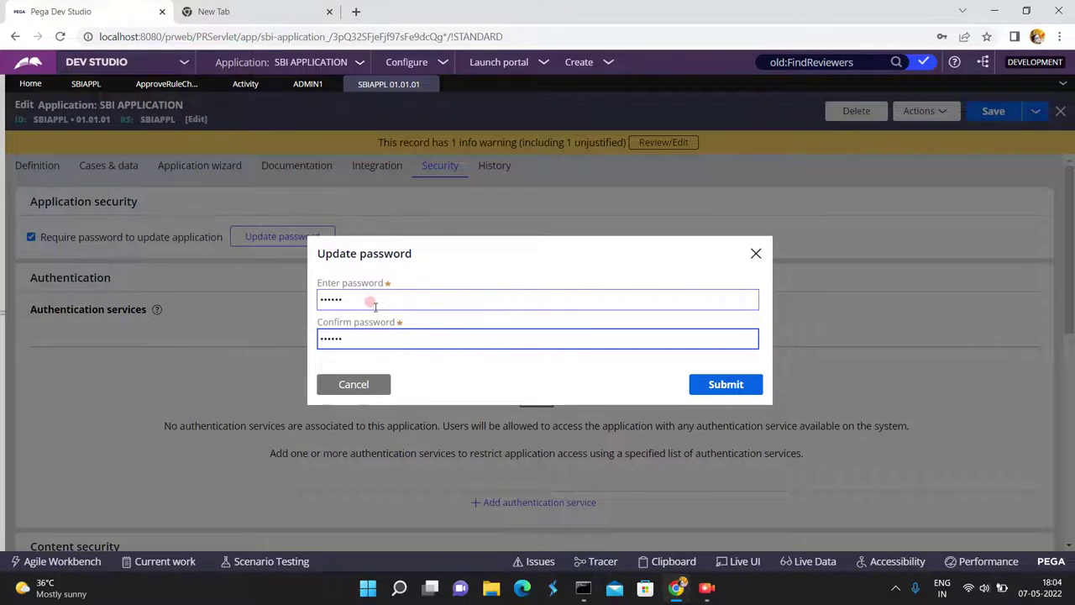
pyautogui.click(698, 386)
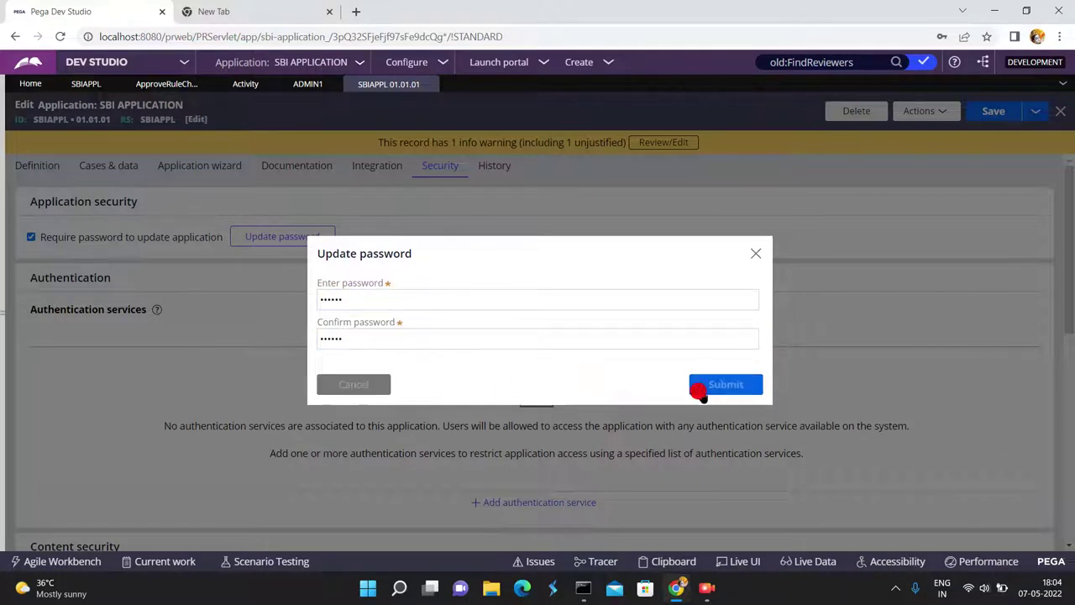
pyautogui.click(994, 118)
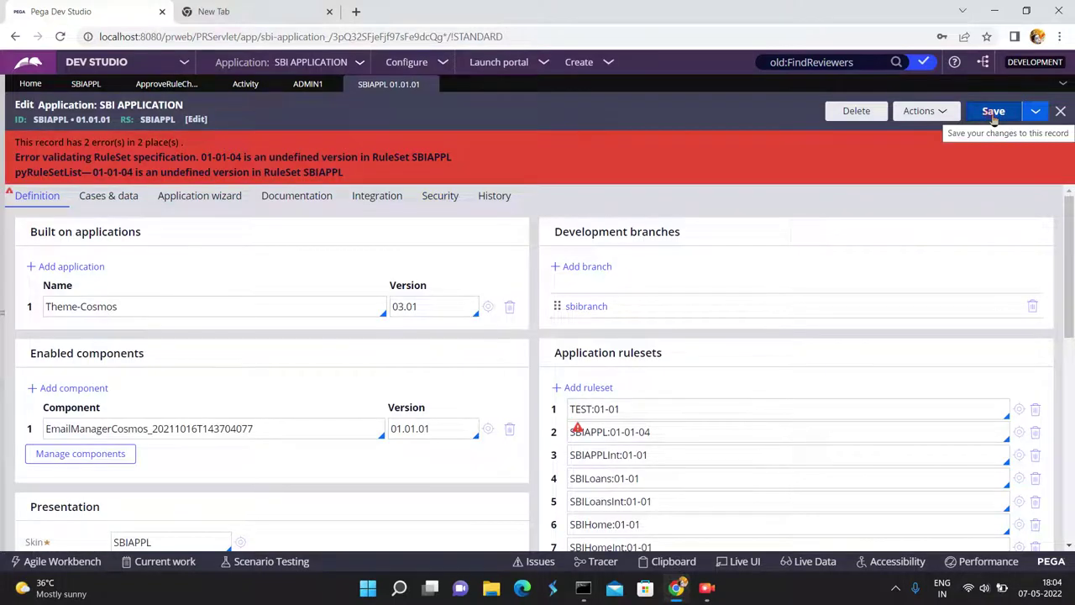
# Revert the SBIAPPL ruleset entry to SBIAPPL:01-01 and save the application.
pyautogui.click(675, 428)
pyautogui.press('BackSpace')
pyautogui.press('BackSpace')
pyautogui.press('BackSpace')
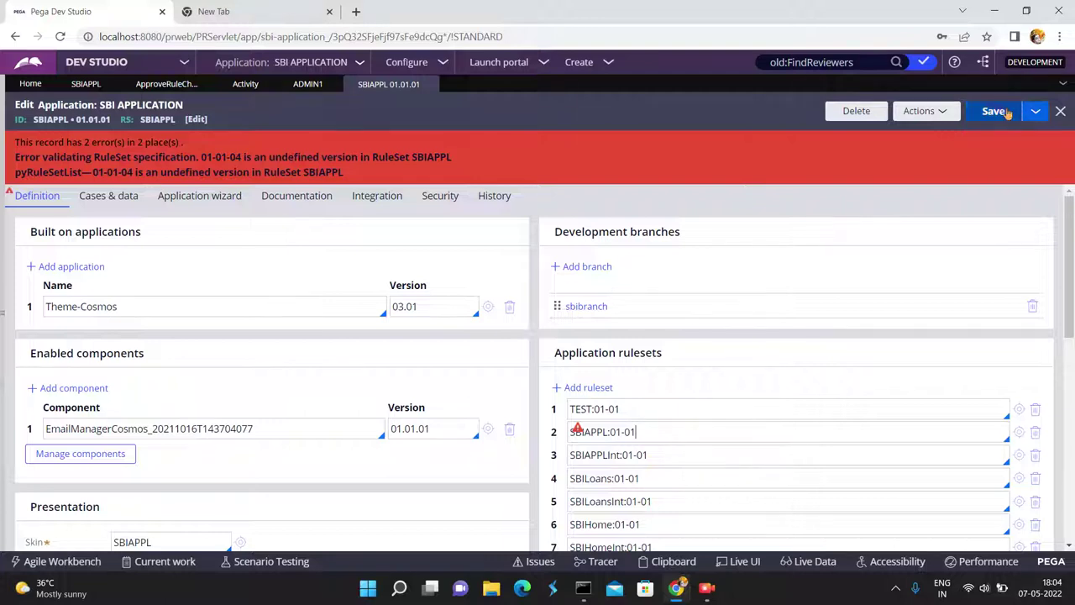
pyautogui.click(992, 111)
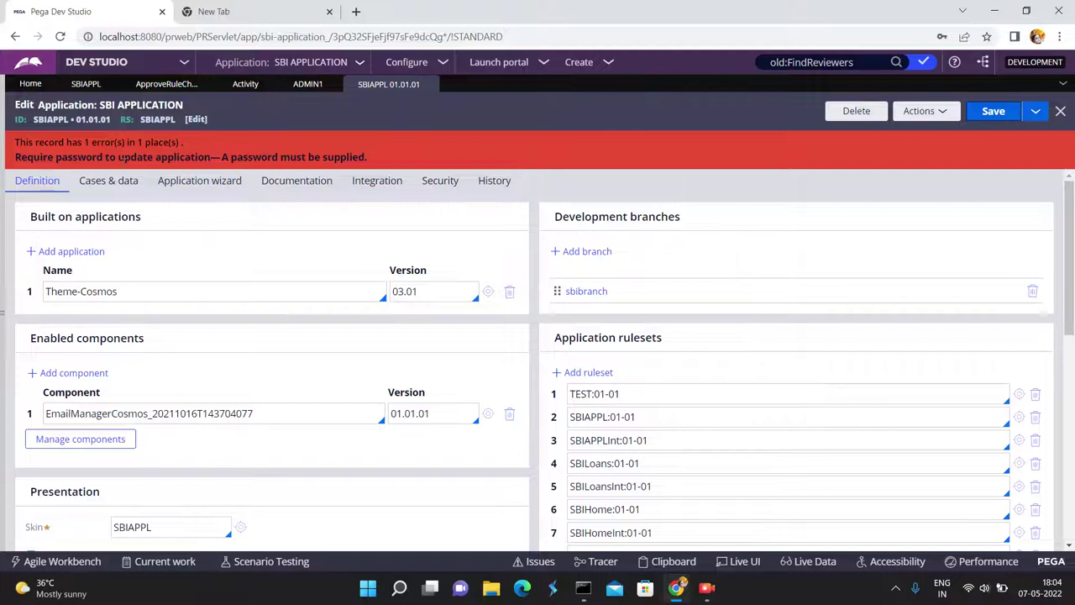
pyautogui.click(363, 182)
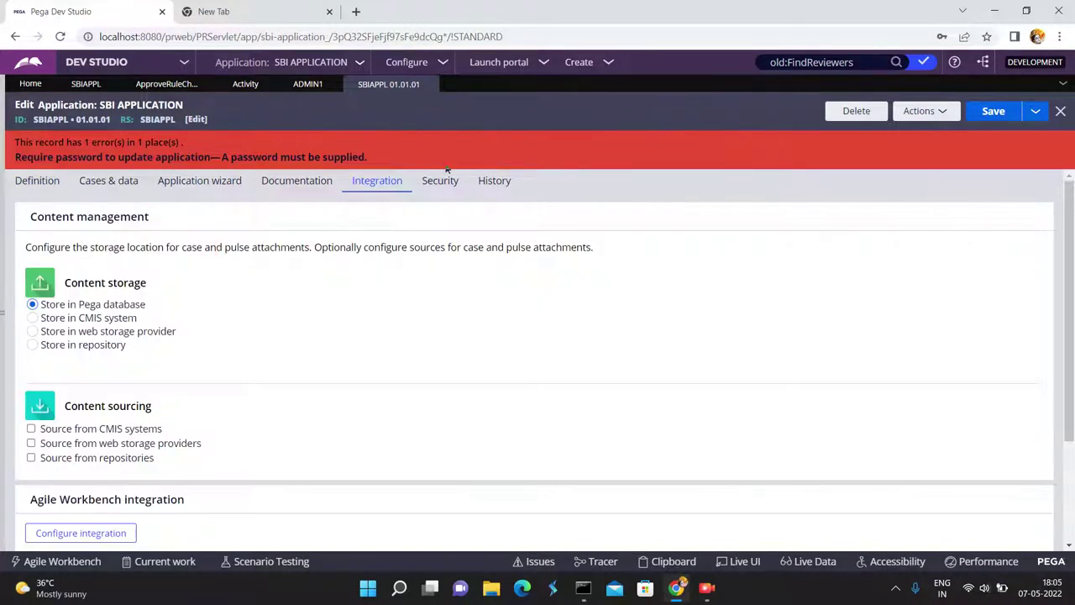
# Set and confirm a new update password on the Security tab, then save SBI APPLICATION.
pyautogui.click(437, 180)
pyautogui.click(291, 256)
pyautogui.click(406, 294)
pyautogui.write('******')
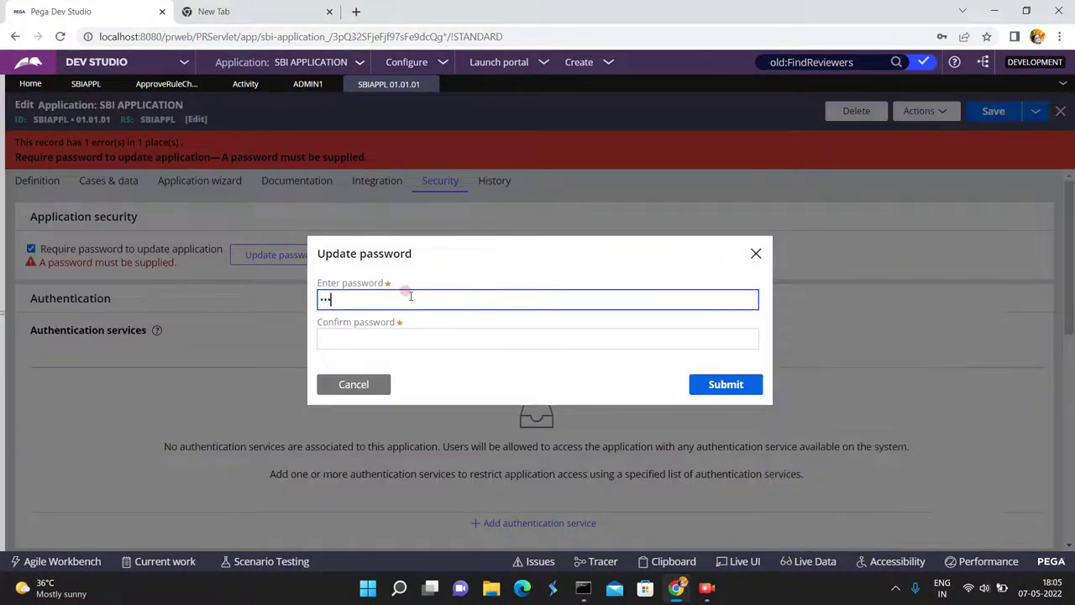
pyautogui.press('Tab')
pyautogui.write('******')
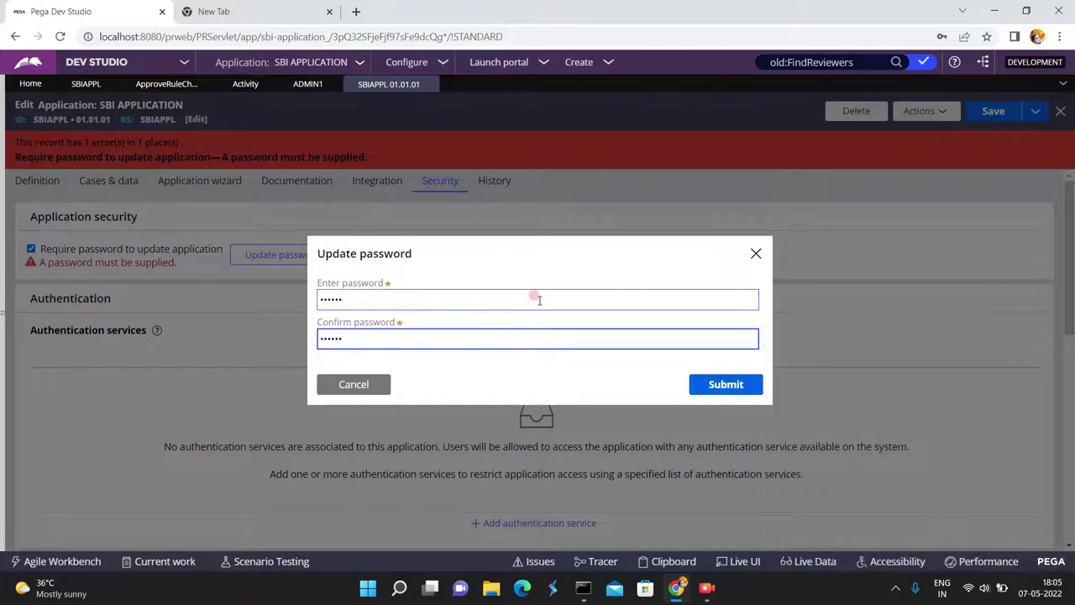
pyautogui.click(732, 384)
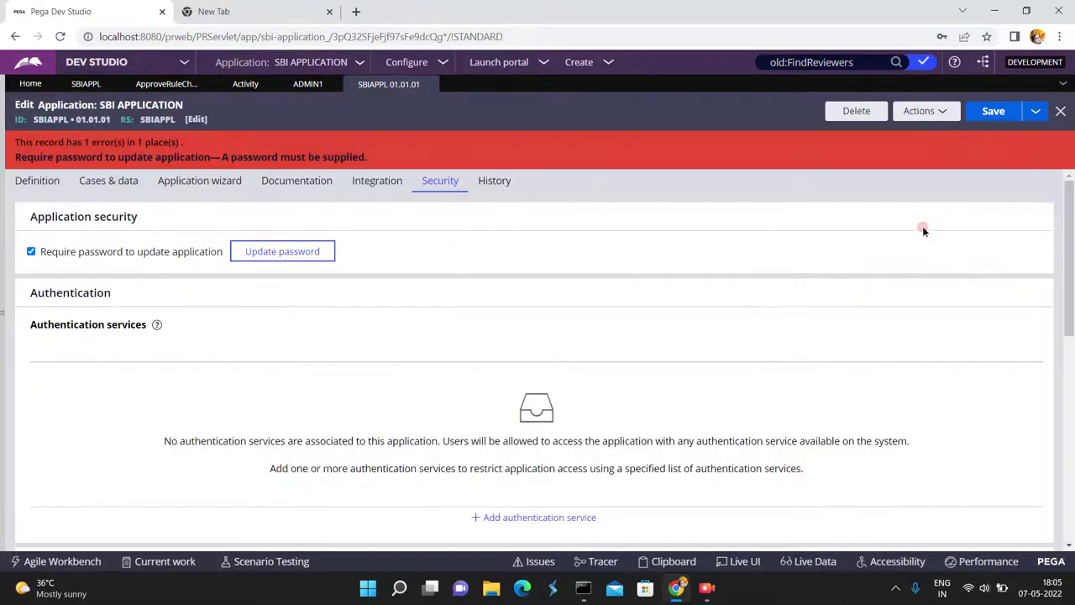
pyautogui.click(994, 111)
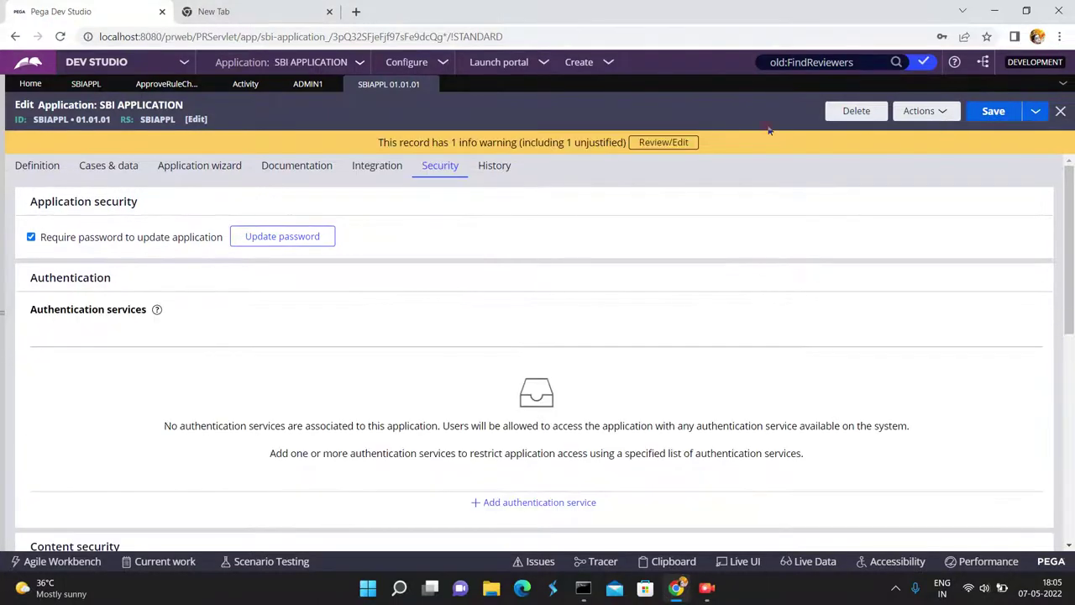
# Change the TEST ruleset to 01-01-01 and save the application with its update password.
pyautogui.click(35, 168)
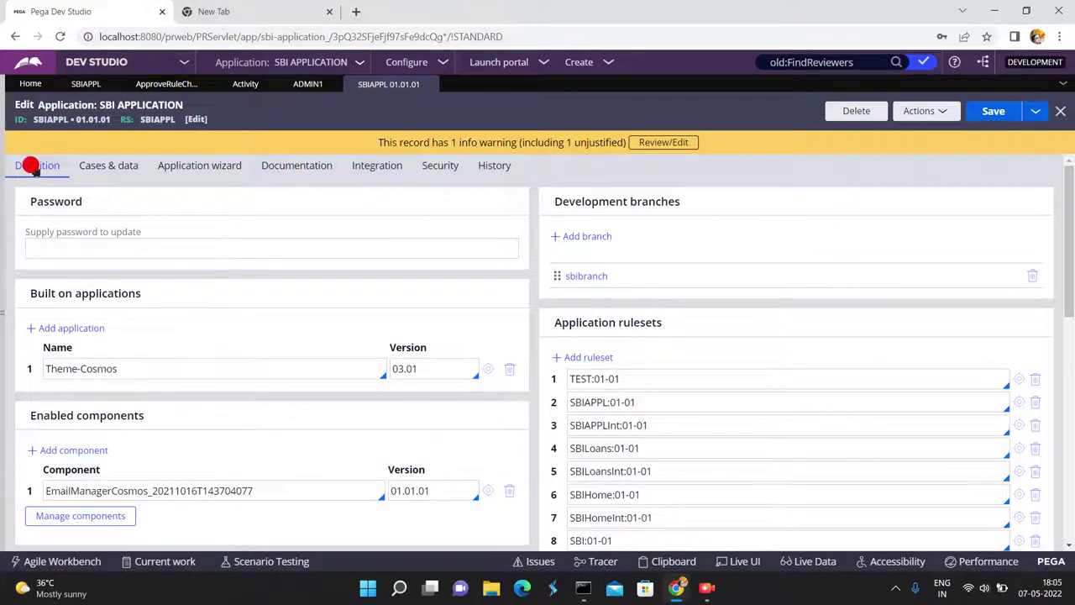
pyautogui.click(636, 379)
pyautogui.write('-01')
pyautogui.click(995, 116)
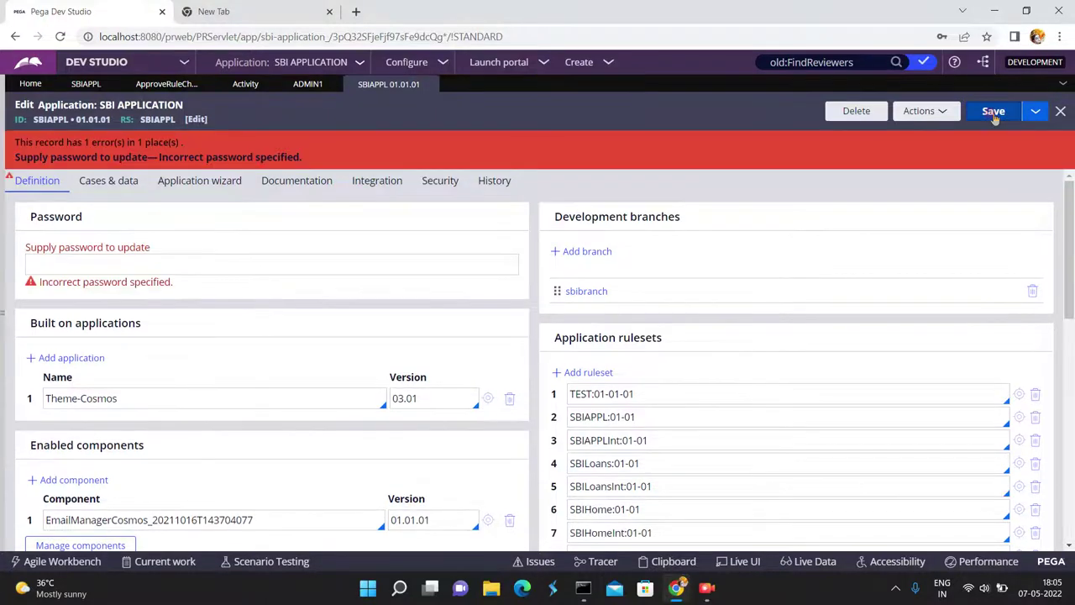
pyautogui.click(622, 386)
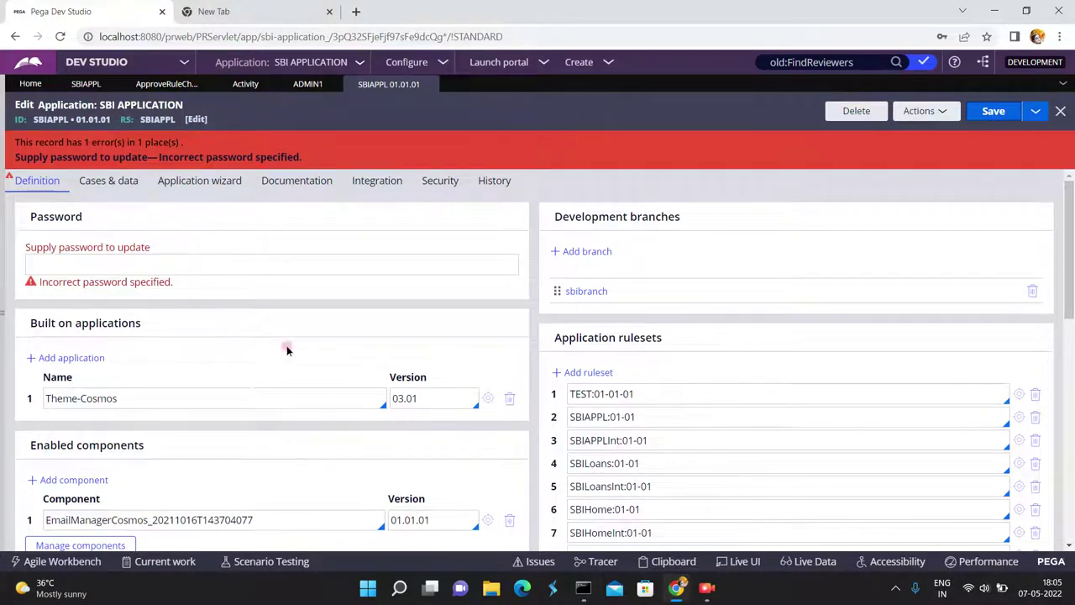
pyautogui.click(85, 264)
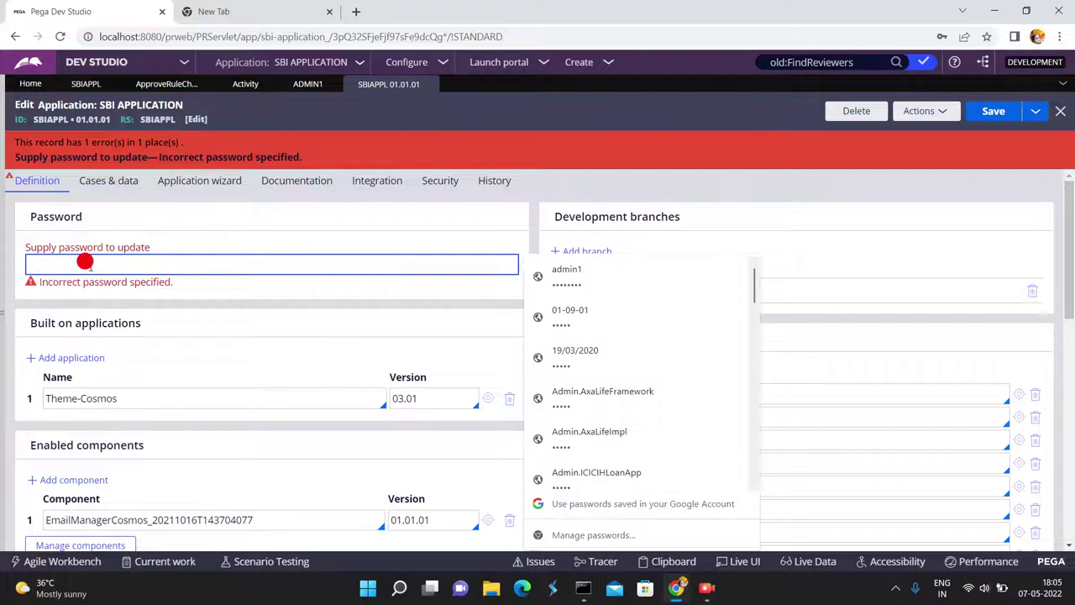
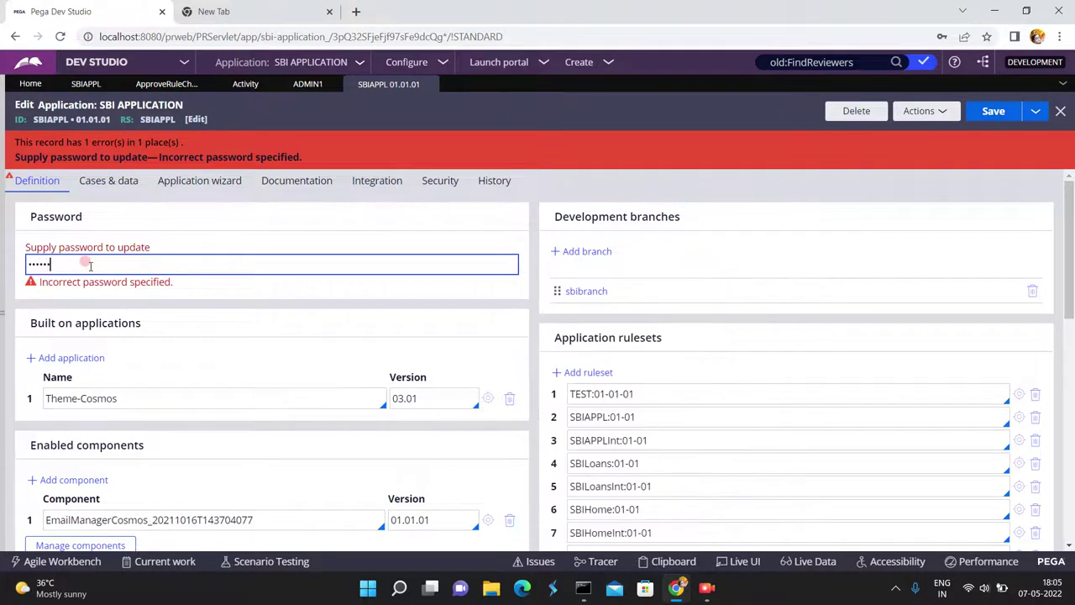
pyautogui.click(994, 111)
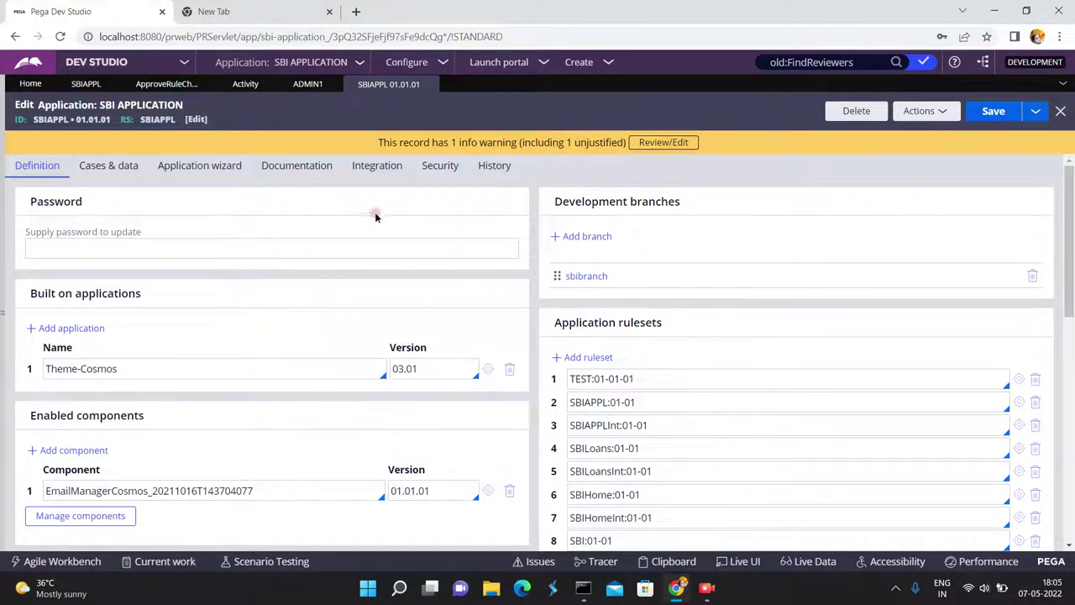
# Check the application's security settings, then open the SBIAPPL ruleset record.
pyautogui.click(431, 177)
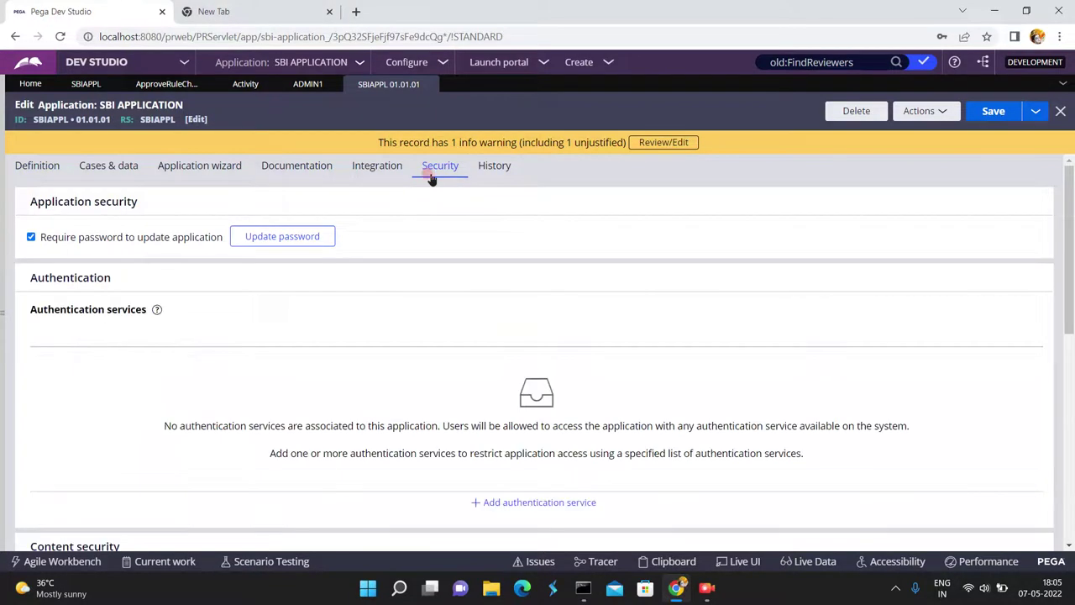
pyautogui.click(129, 241)
pyautogui.click(37, 167)
pyautogui.click(102, 252)
pyautogui.click(101, 251)
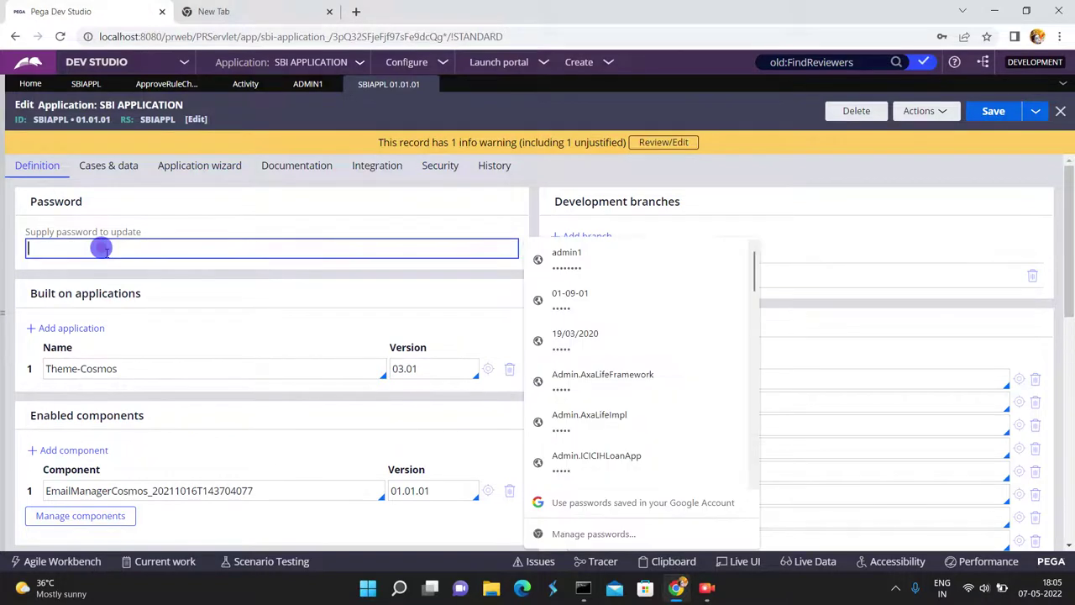
pyautogui.click(829, 181)
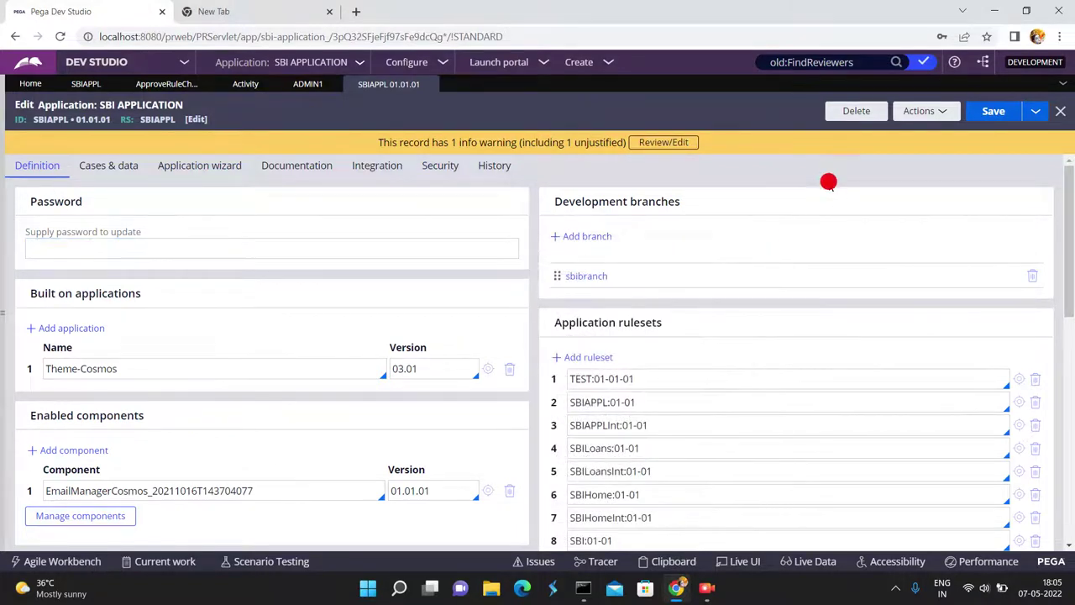
pyautogui.click(1019, 402)
# Decline Chrome's password-update prompt on the SBIAPPL ruleset's security settings.
pyautogui.click(953, 236)
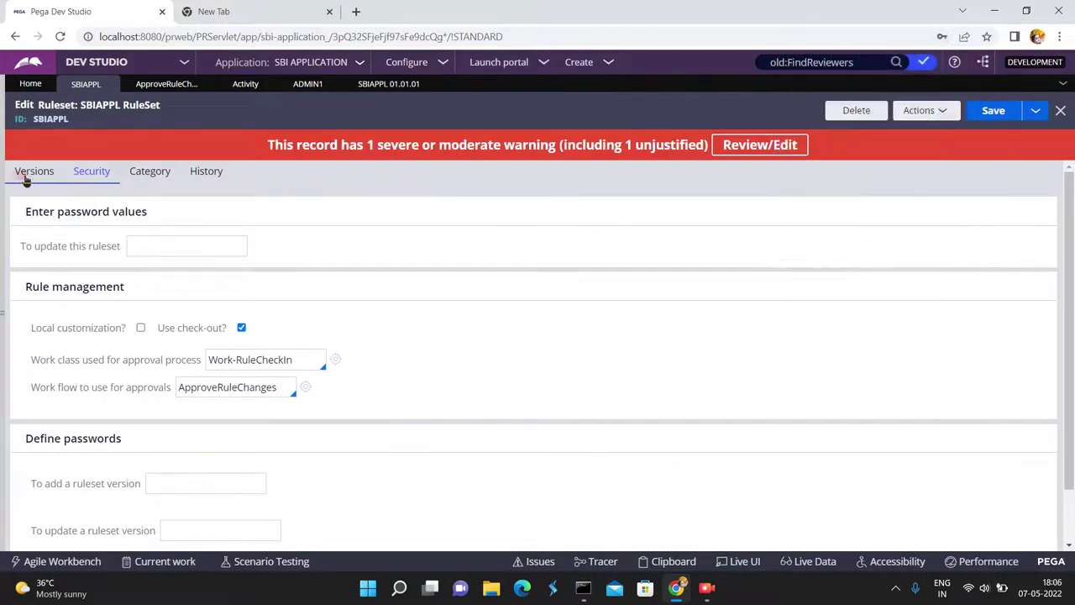
pyautogui.click(156, 241)
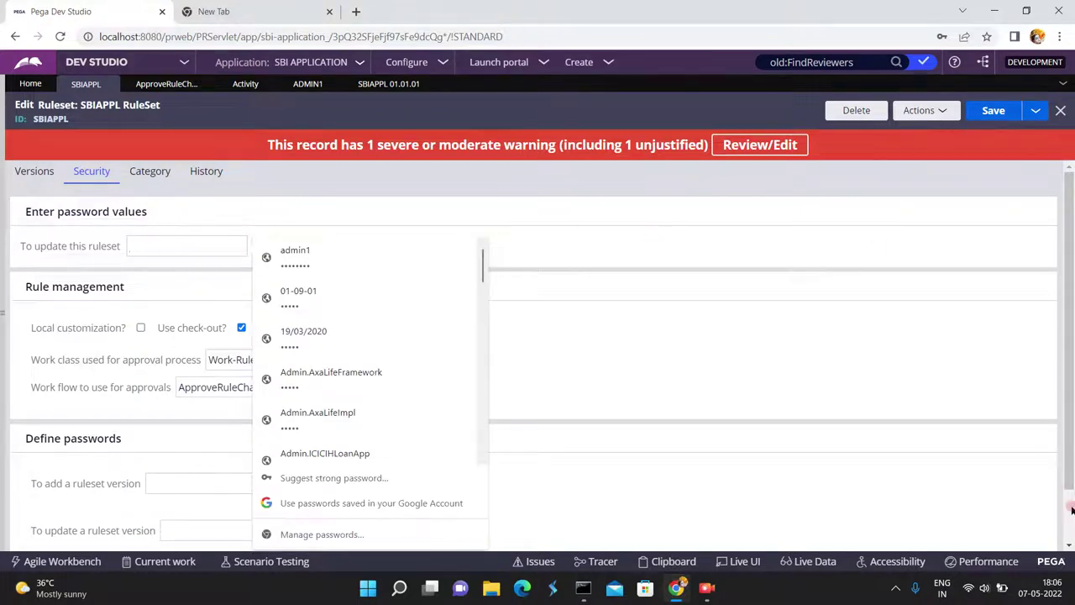
pyautogui.click(1069, 507)
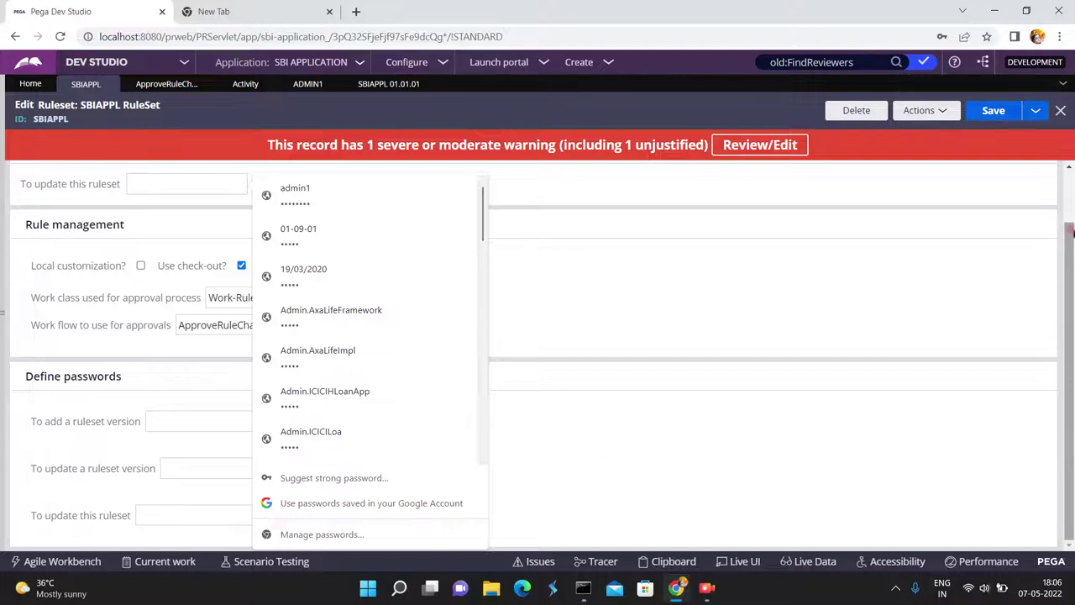
# Review the SBIAPPL Versions tab listing 01-01-01, 01-01-02 and locked 04-01-01.
pyautogui.scroll(1, 1071, 238)
pyautogui.click(36, 173)
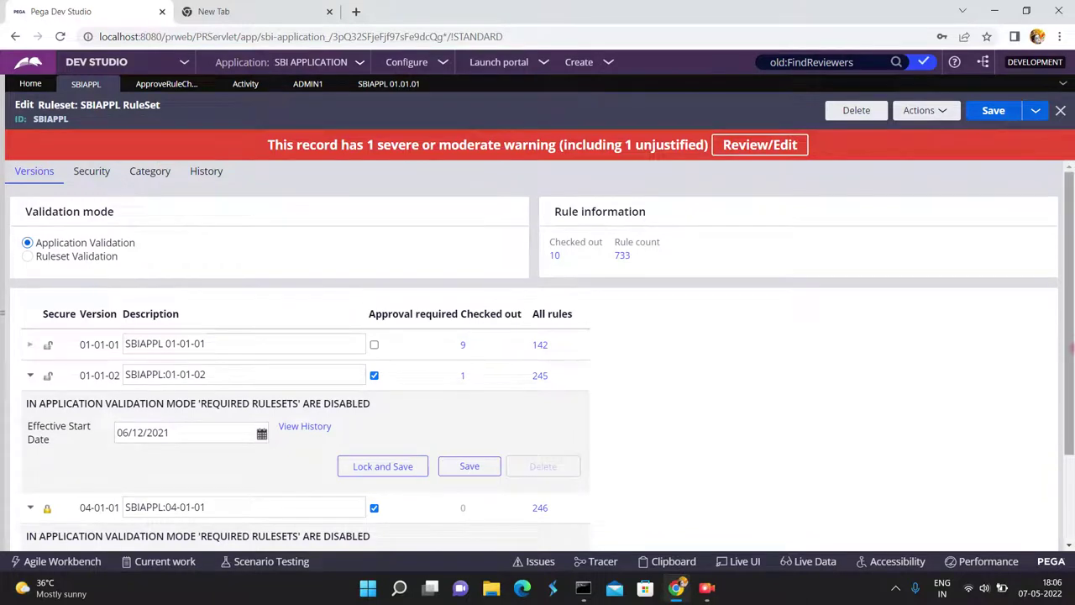
pyautogui.scroll(-2, 692, 410)
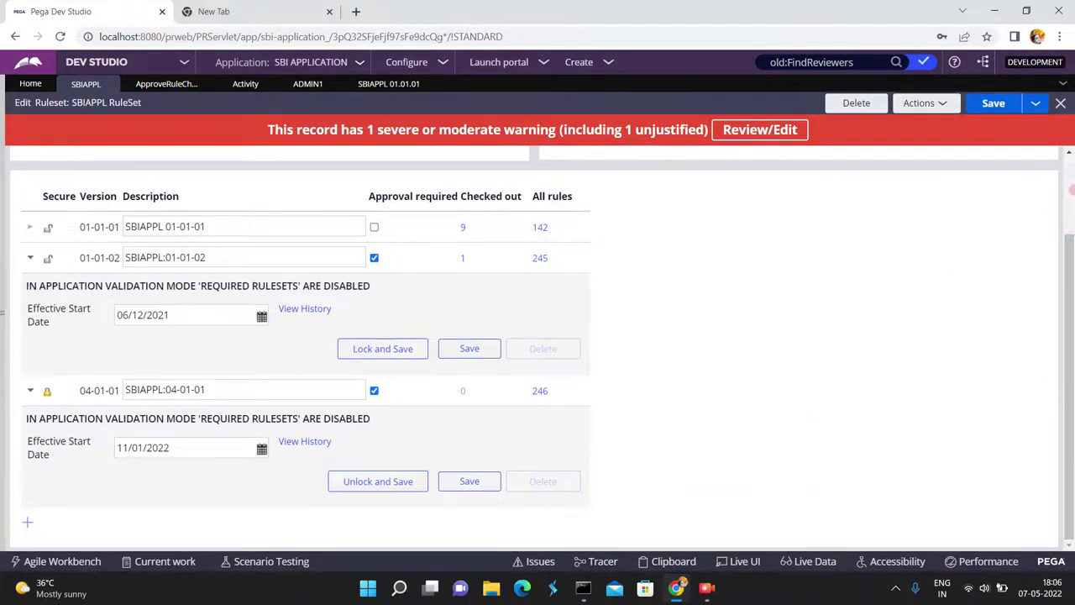
pyautogui.scroll(3, 1071, 190)
# Enter and save the SBIAPPL add-version password, then scroll the Versions list to 04-01-01.
pyautogui.click(92, 172)
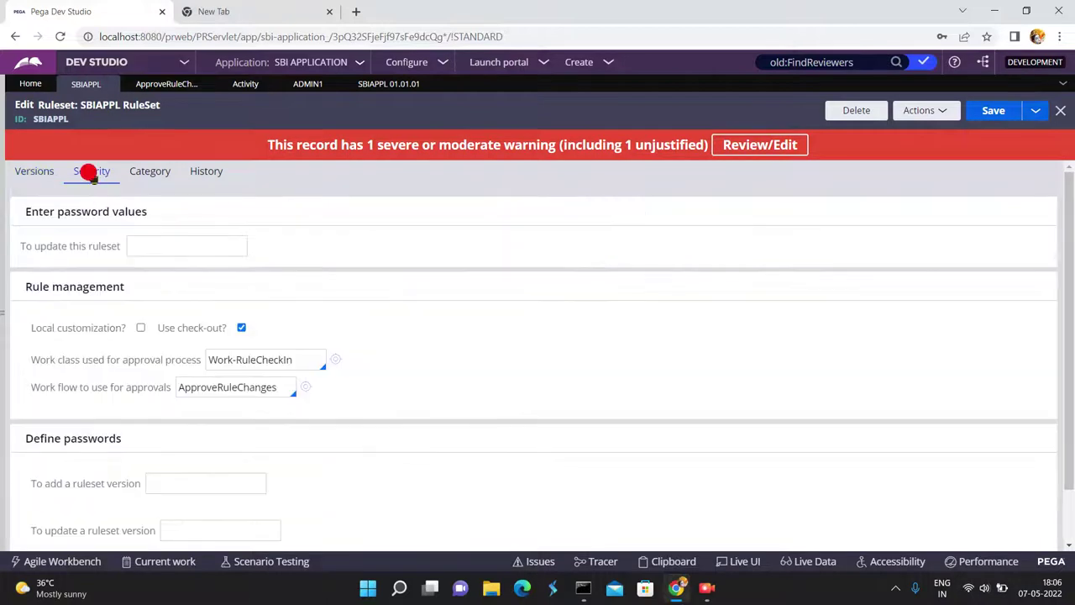
pyautogui.click(168, 481)
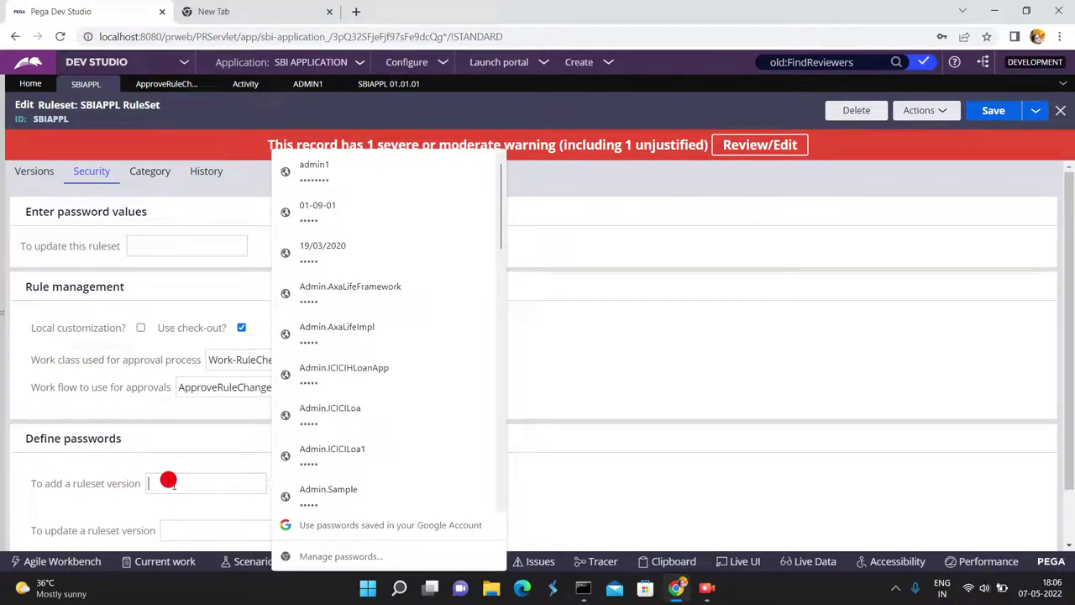
pyautogui.write('*****')
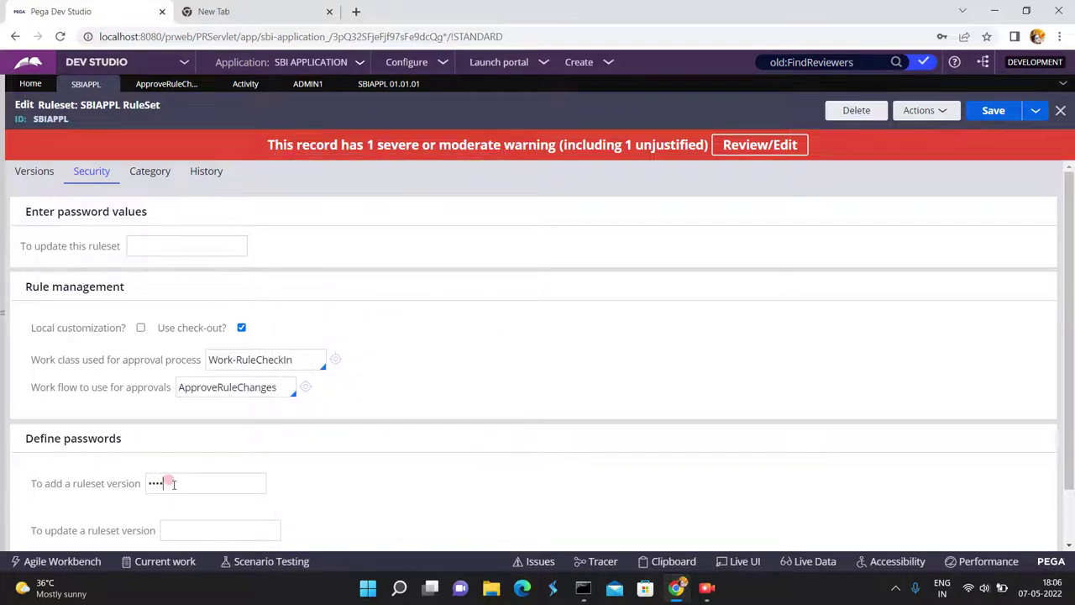
pyautogui.write('*')
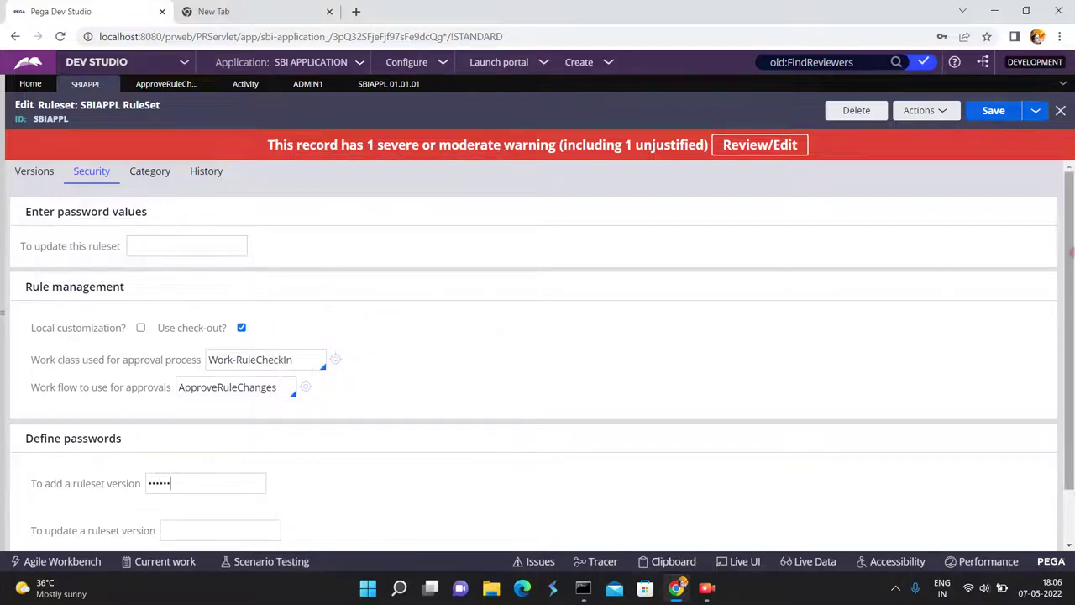
pyautogui.click(993, 113)
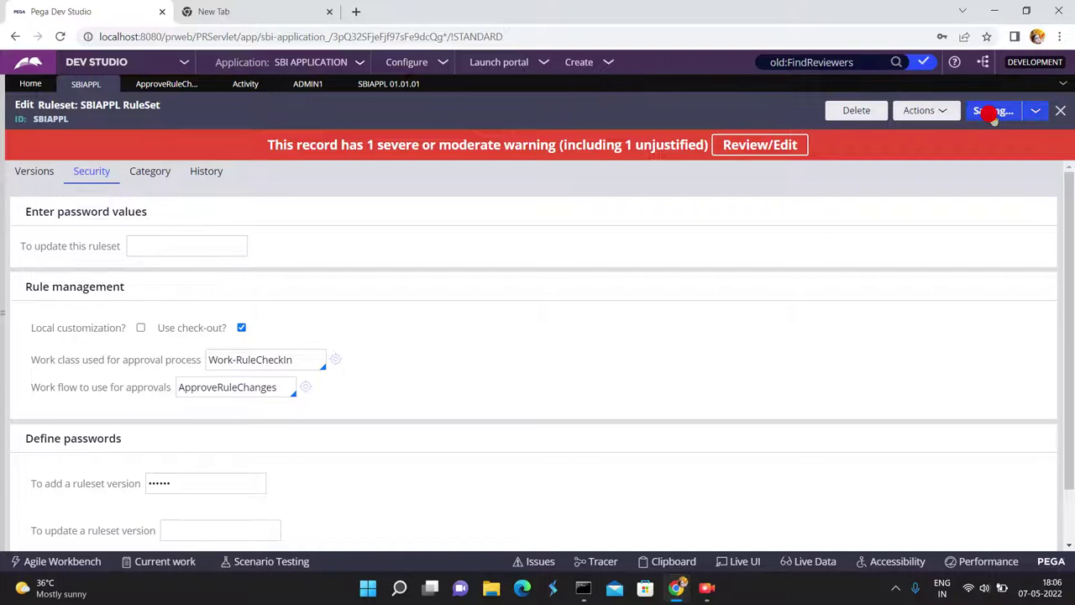
pyautogui.click(994, 112)
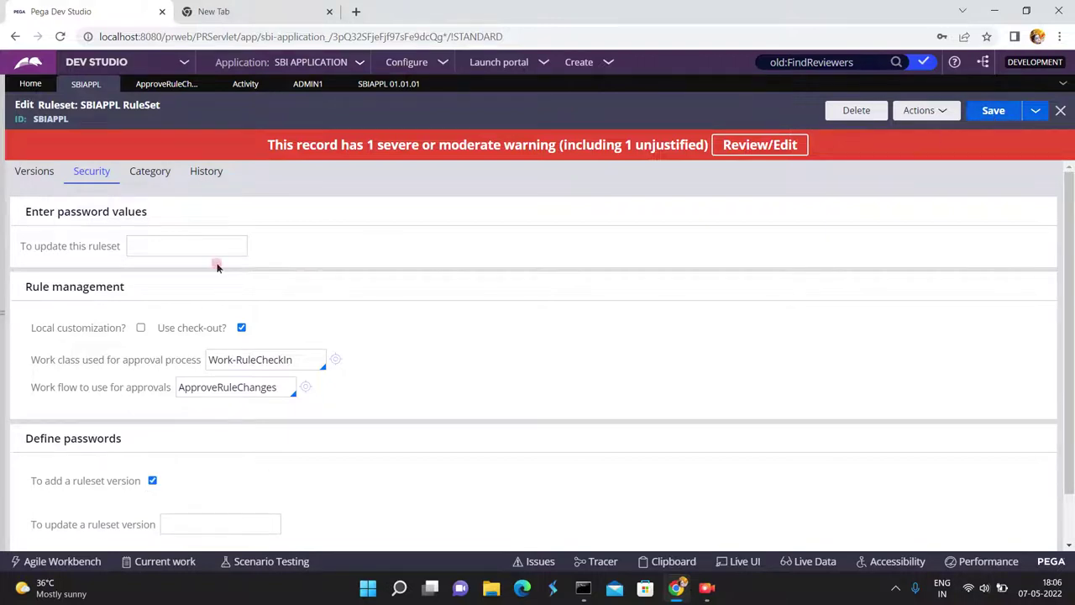
pyautogui.click(33, 170)
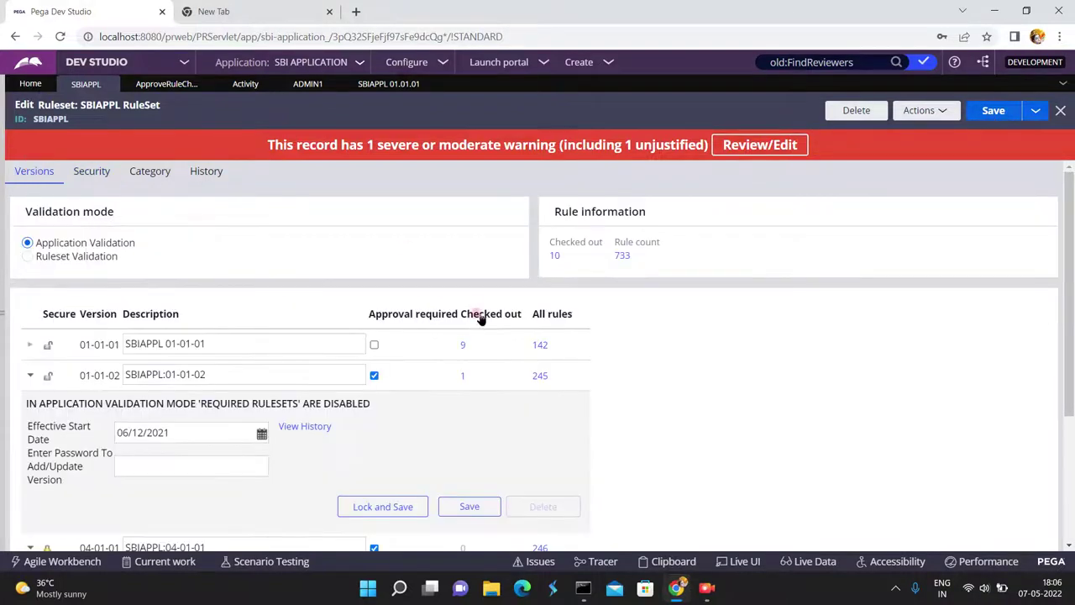
pyautogui.scroll(-3, 1072, 457)
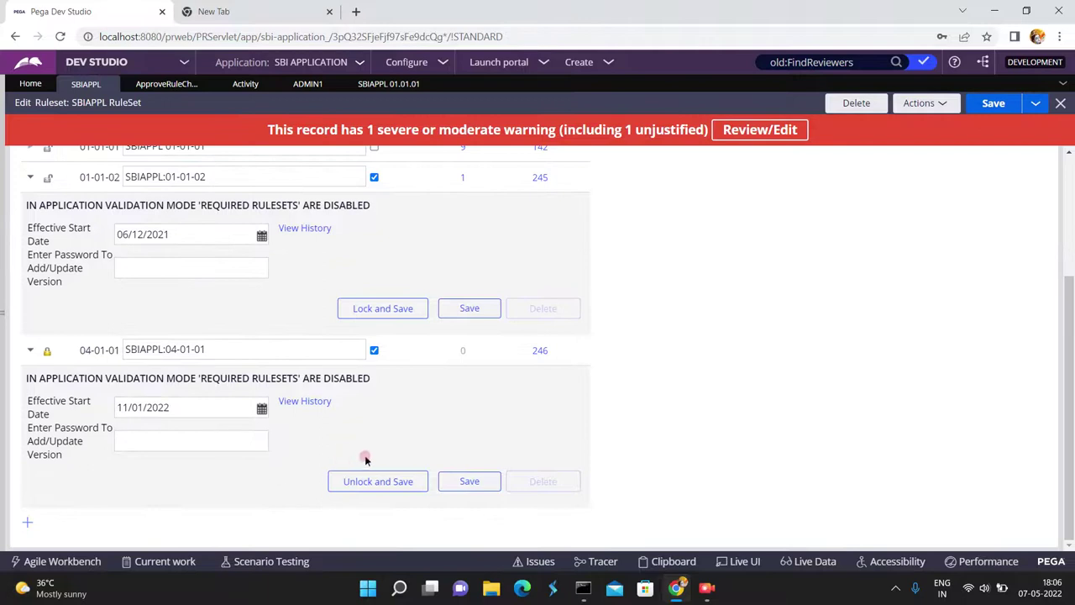
# Create SBIAPPL version 04-01-02 and save it after supplying the add-version password.
pyautogui.click(27, 522)
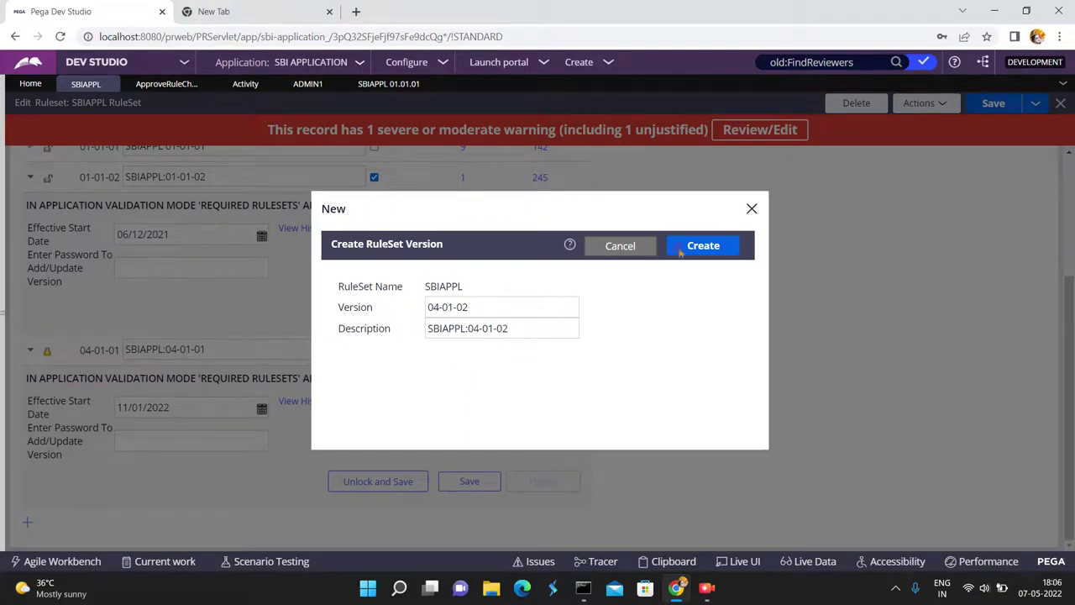
pyautogui.click(715, 243)
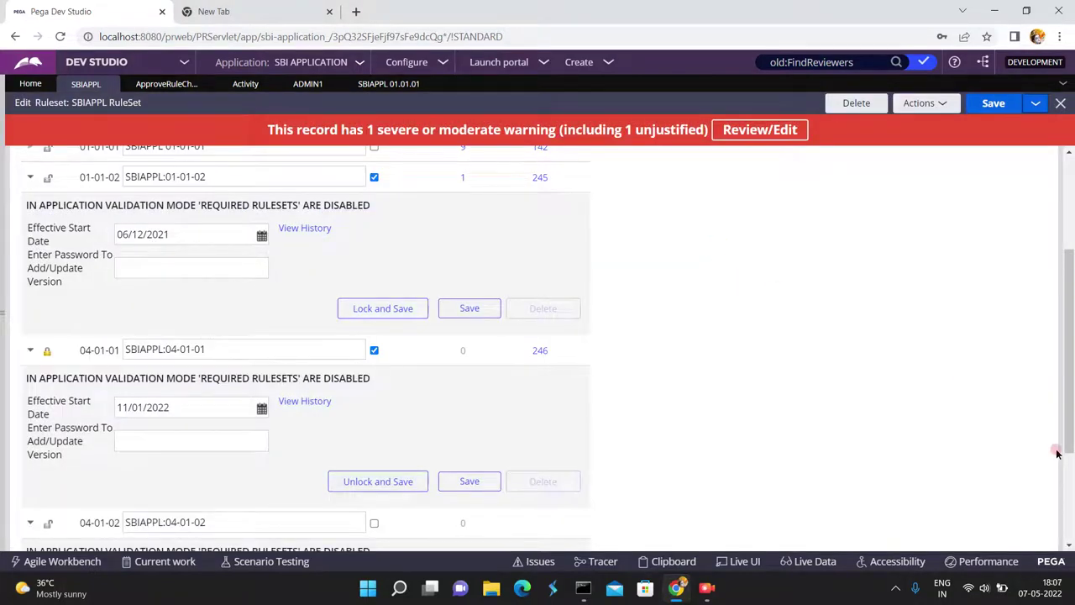
pyautogui.click(1068, 473)
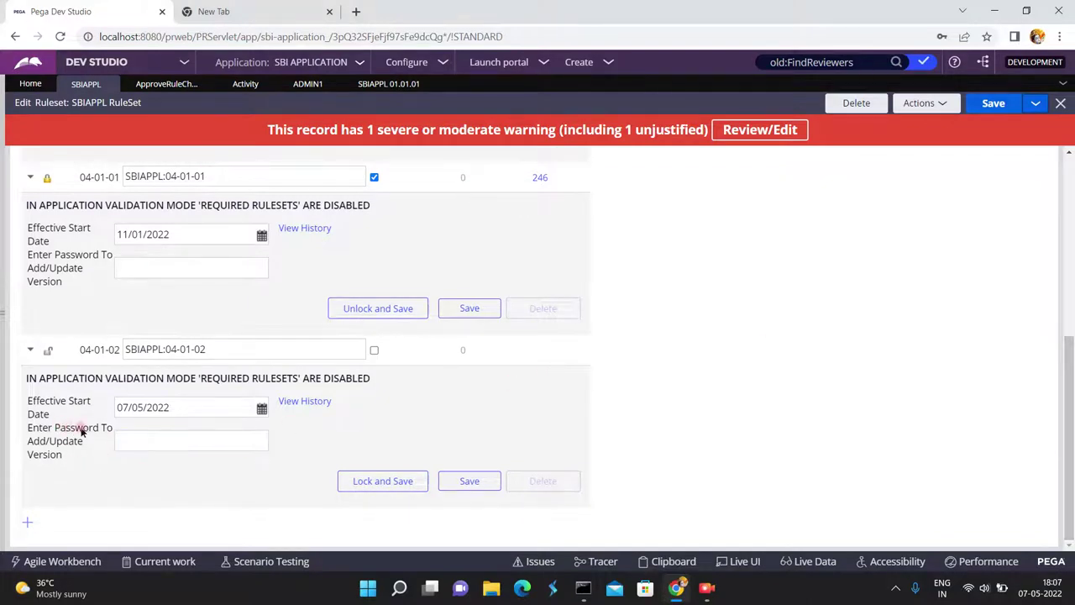
pyautogui.click(144, 437)
pyautogui.click(992, 105)
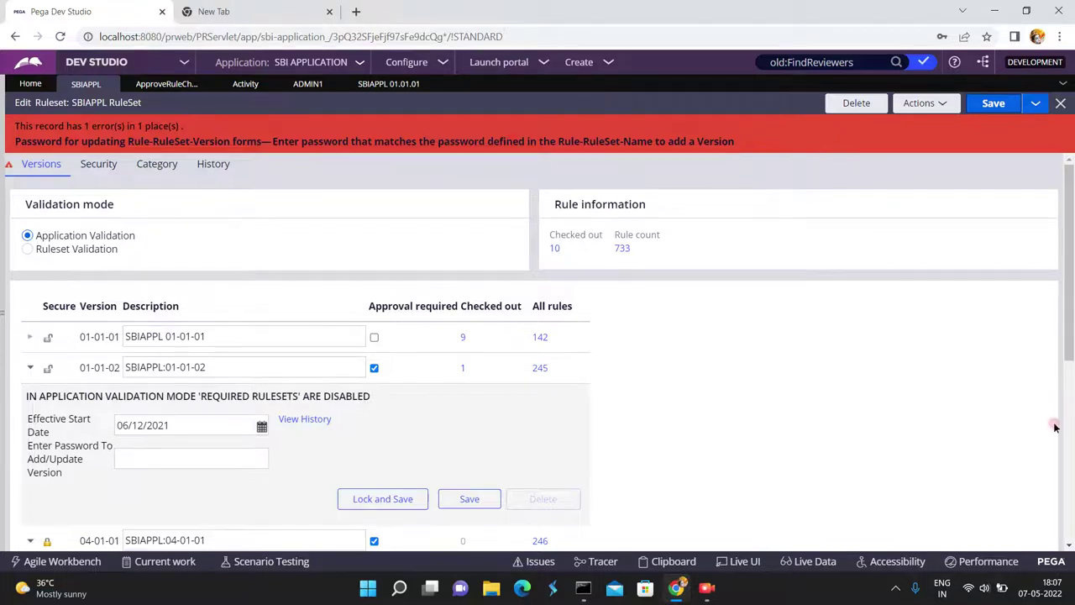
pyautogui.scroll(-4, 1068, 510)
pyautogui.click(161, 436)
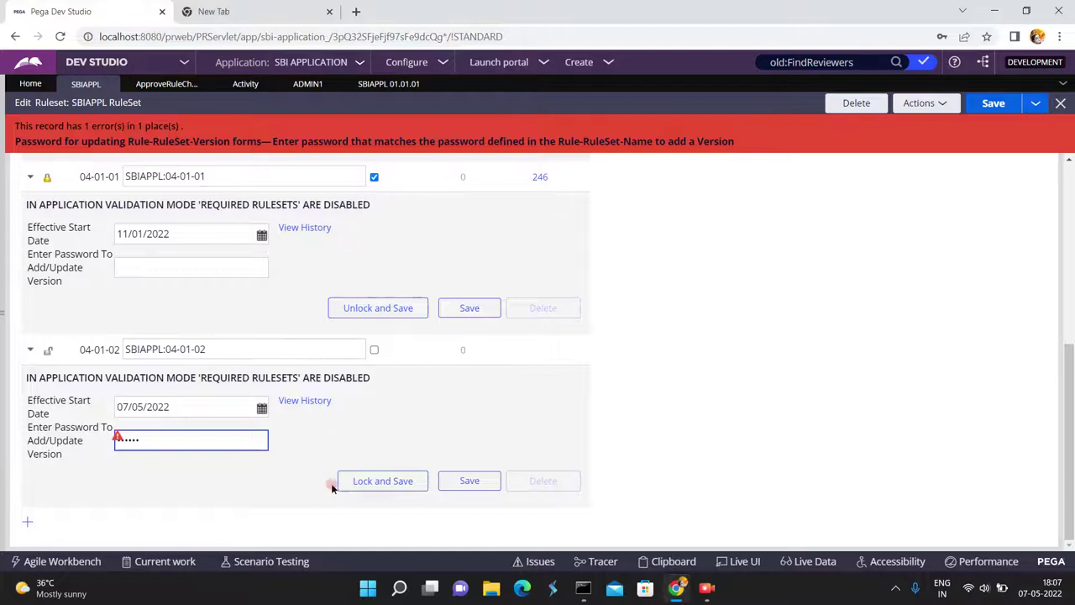
pyautogui.click(994, 104)
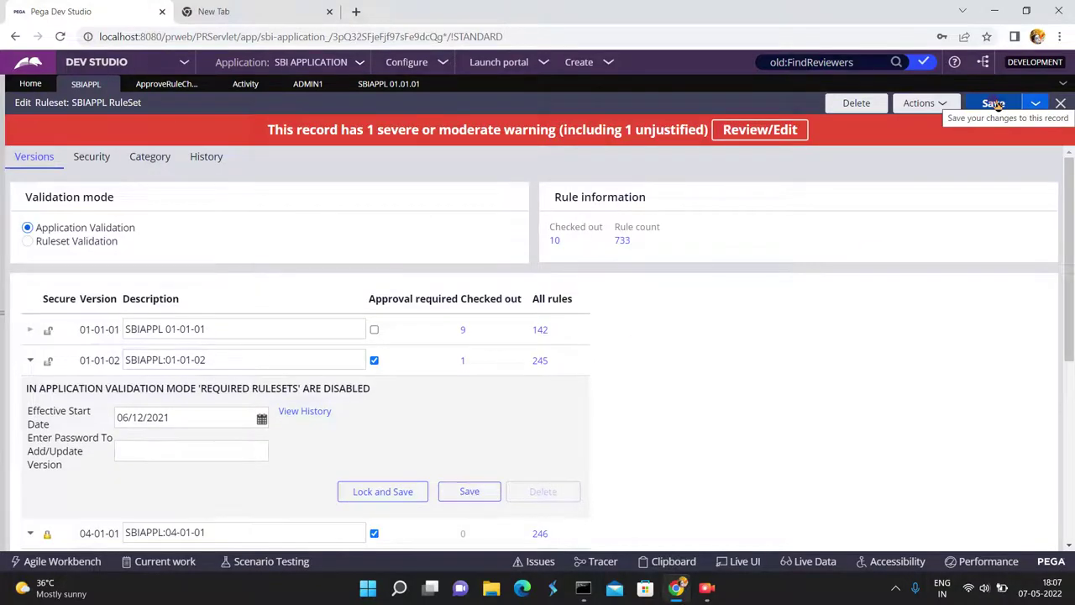
pyautogui.click(101, 160)
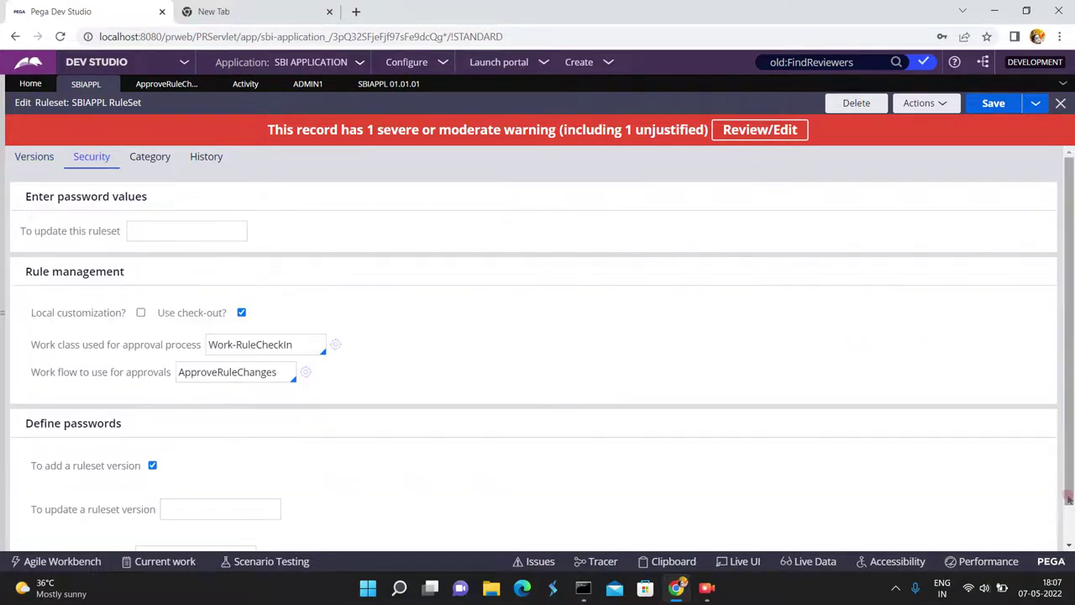
pyautogui.scroll(-2, 1068, 496)
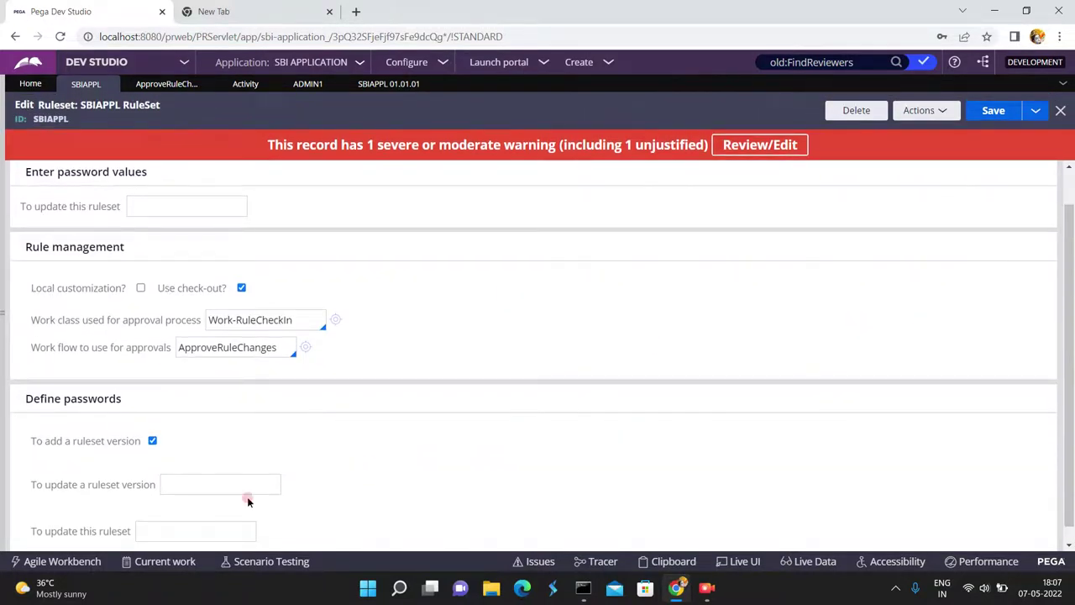
pyautogui.click(174, 479)
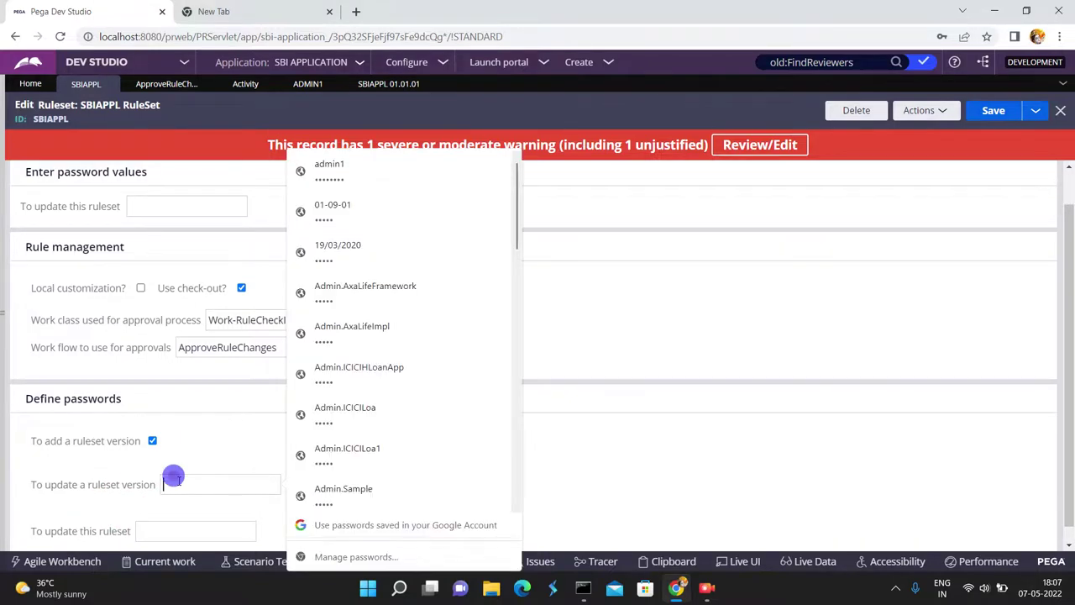
pyautogui.click(173, 477)
pyautogui.click(83, 532)
pyautogui.click(198, 529)
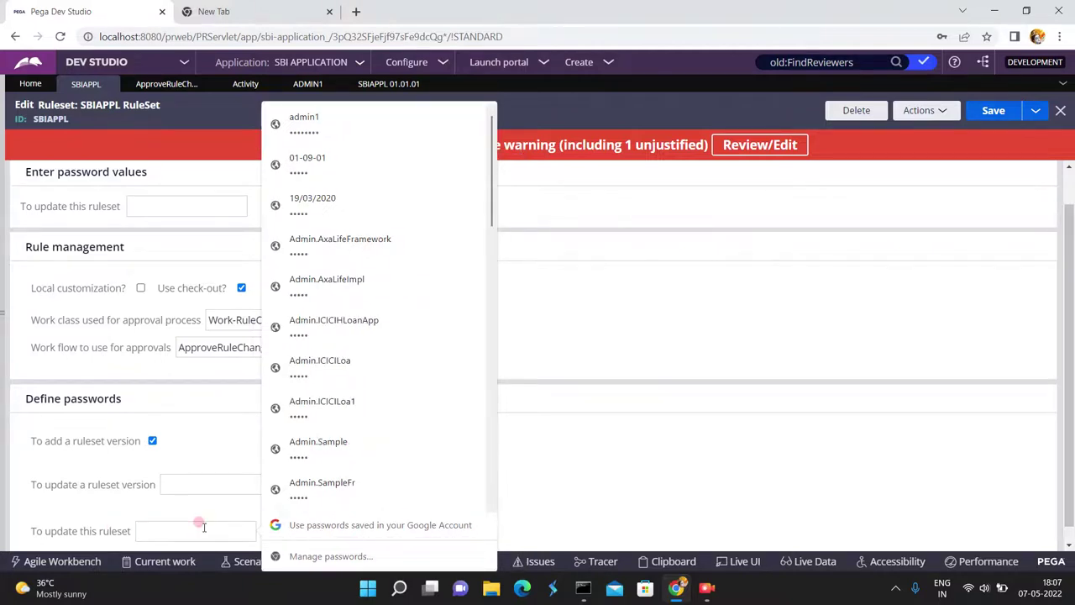
pyautogui.hotkey('ctrl', 'v')
pyautogui.click(588, 359)
pyautogui.click(638, 195)
pyautogui.click(1069, 165)
pyautogui.click(472, 194)
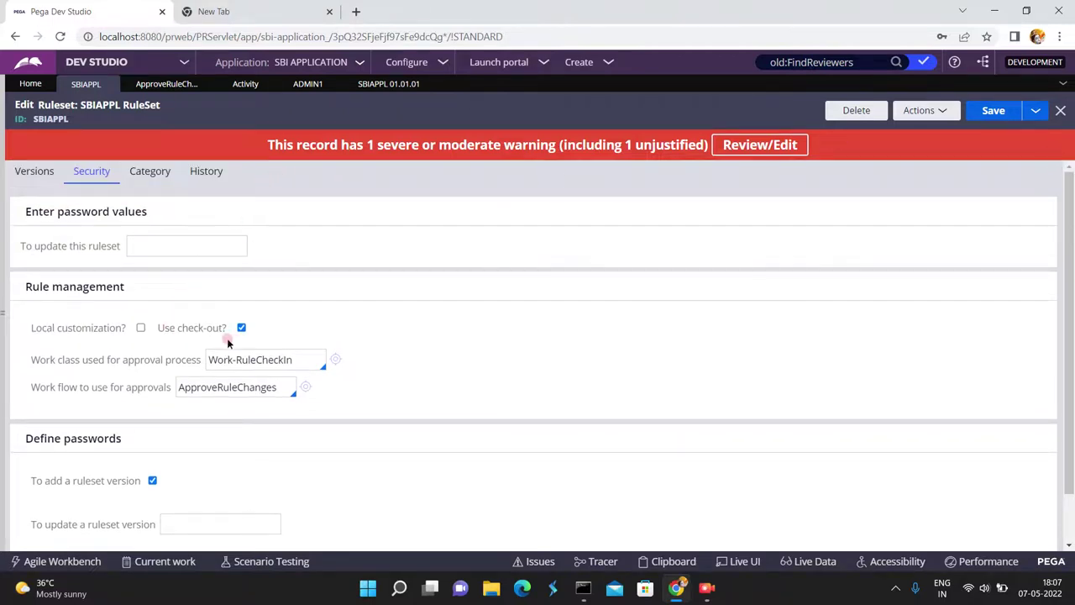
pyautogui.click(133, 174)
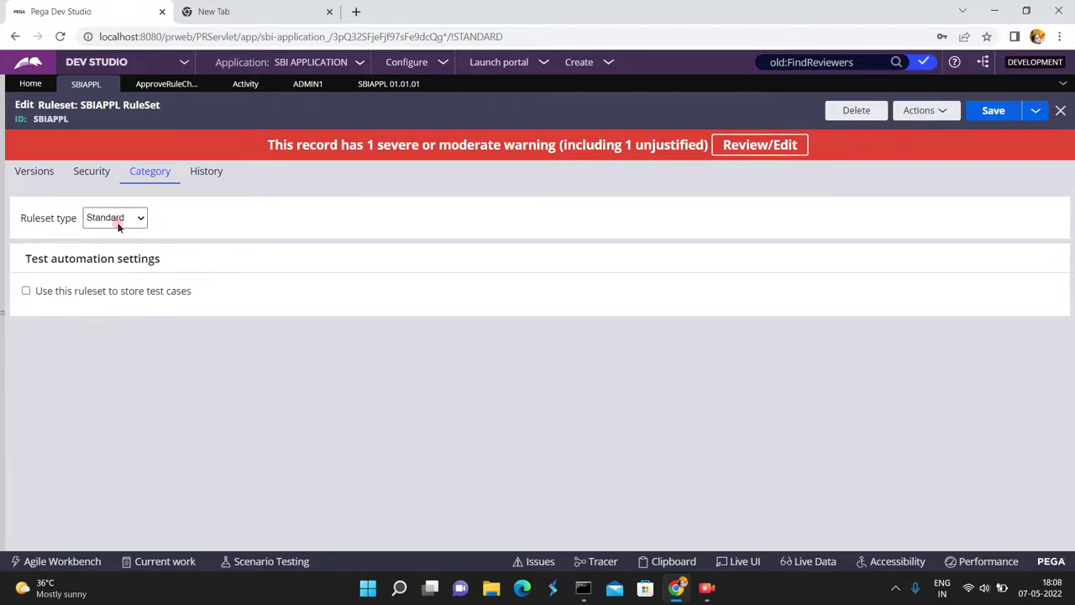
pyautogui.click(350, 216)
pyautogui.click(90, 172)
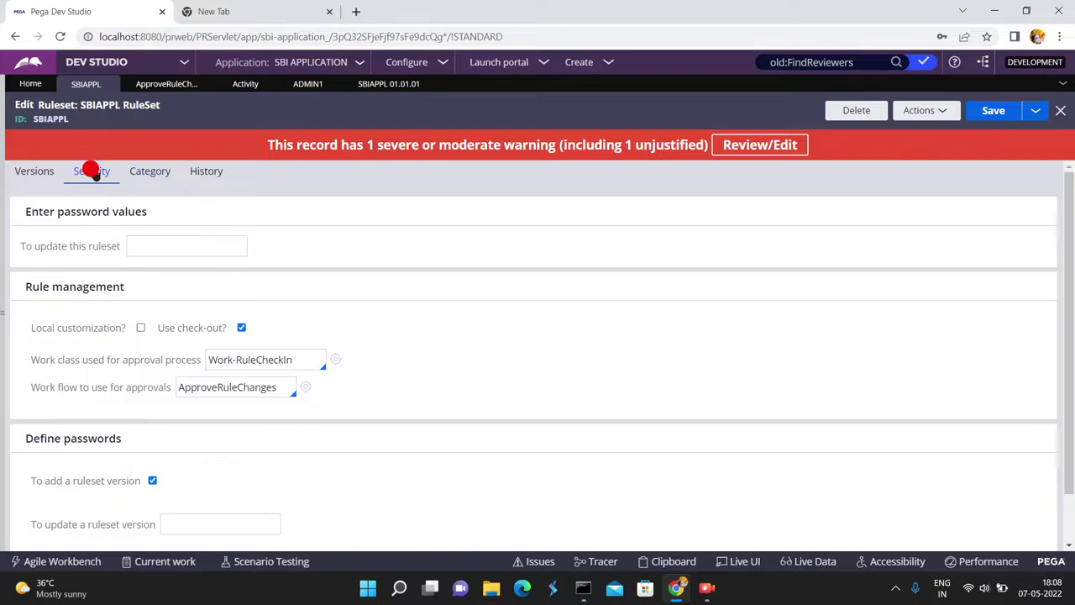
pyautogui.scroll(-1, 328, 502)
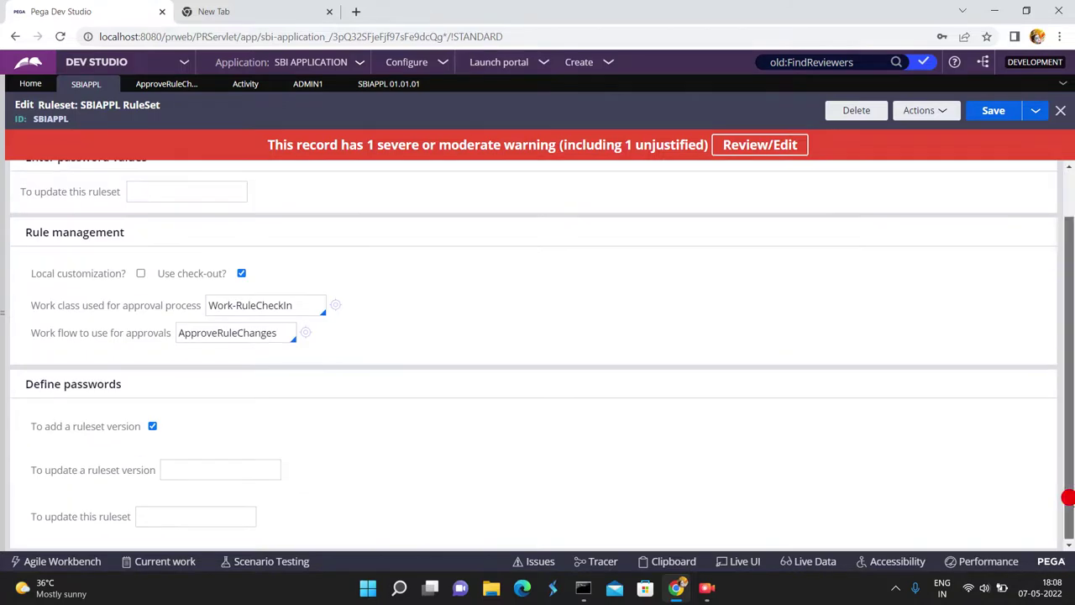
pyautogui.click(193, 516)
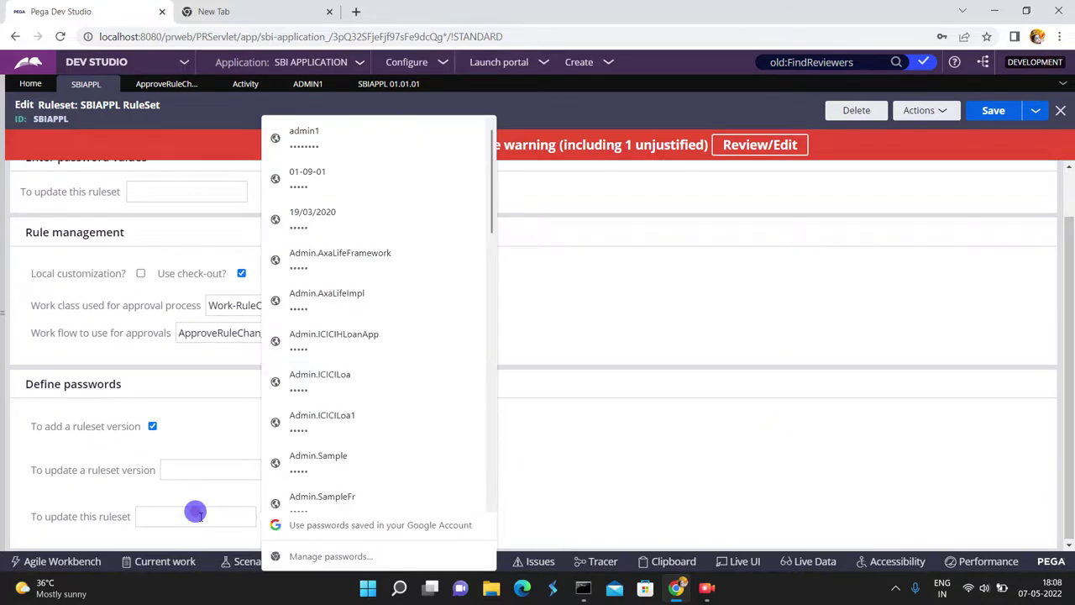
pyautogui.click(737, 303)
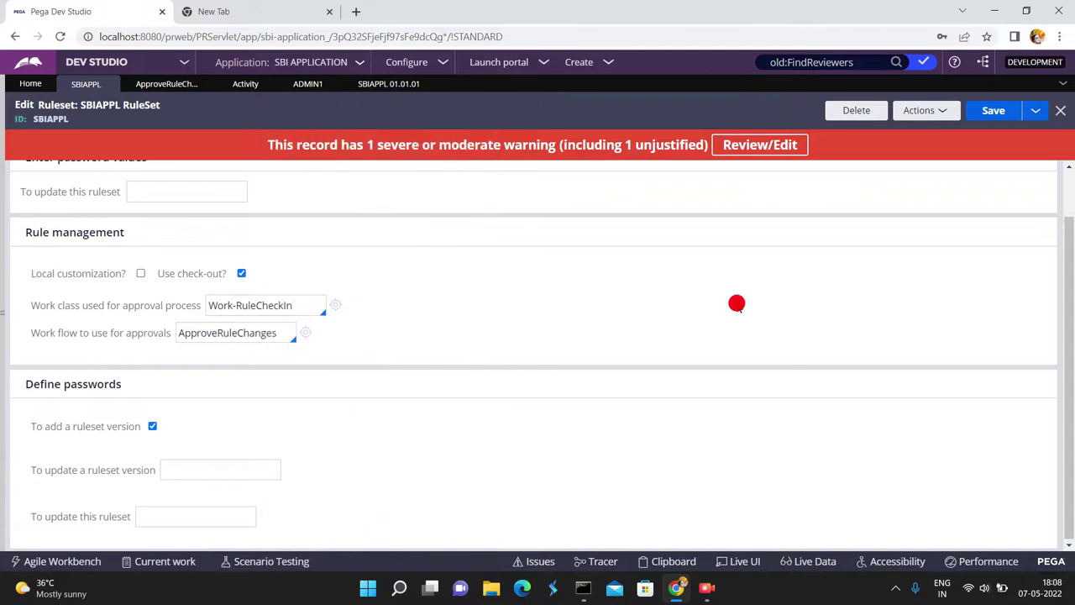
pyautogui.scroll(1, 534, 353)
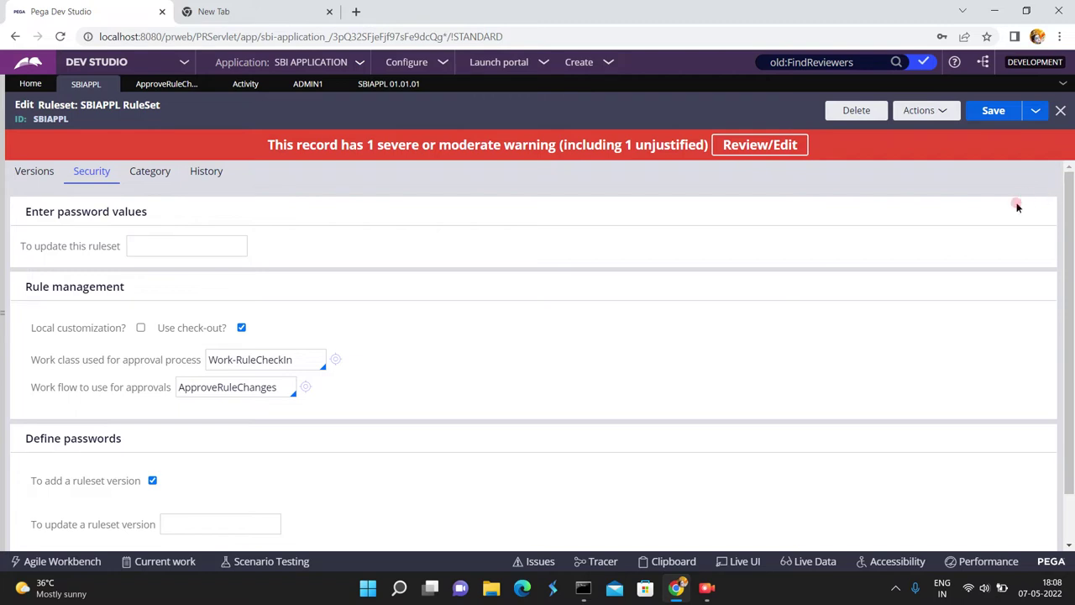
pyautogui.click(714, 589)
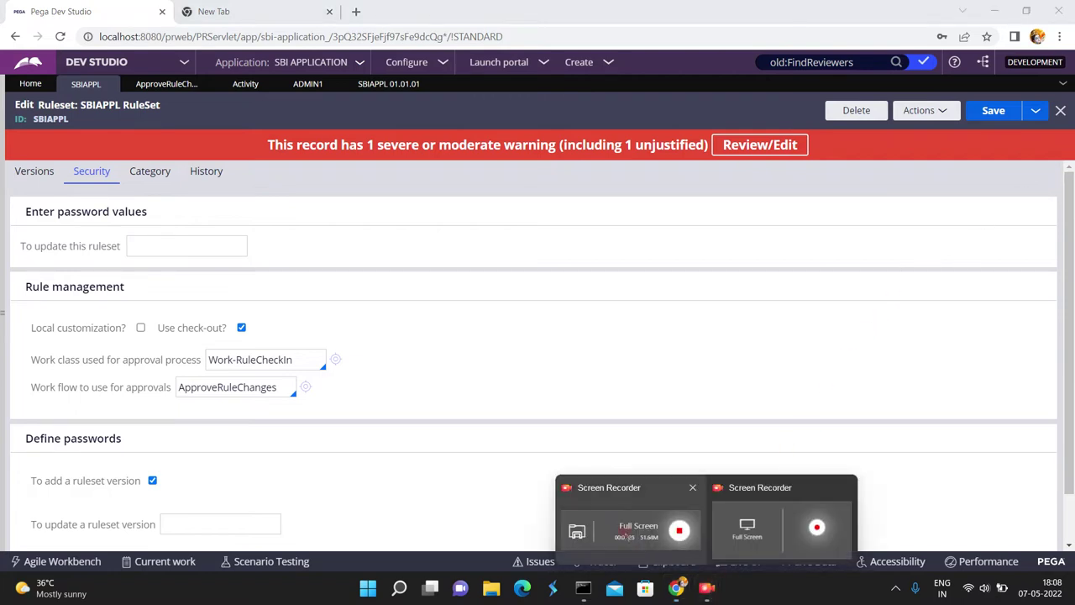
pyautogui.click(626, 535)
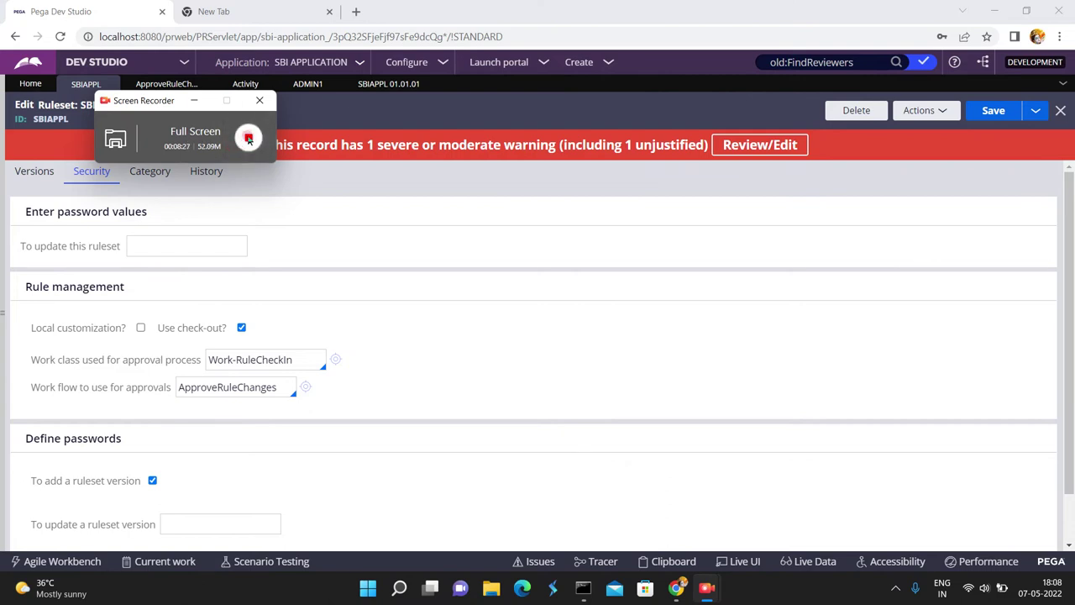